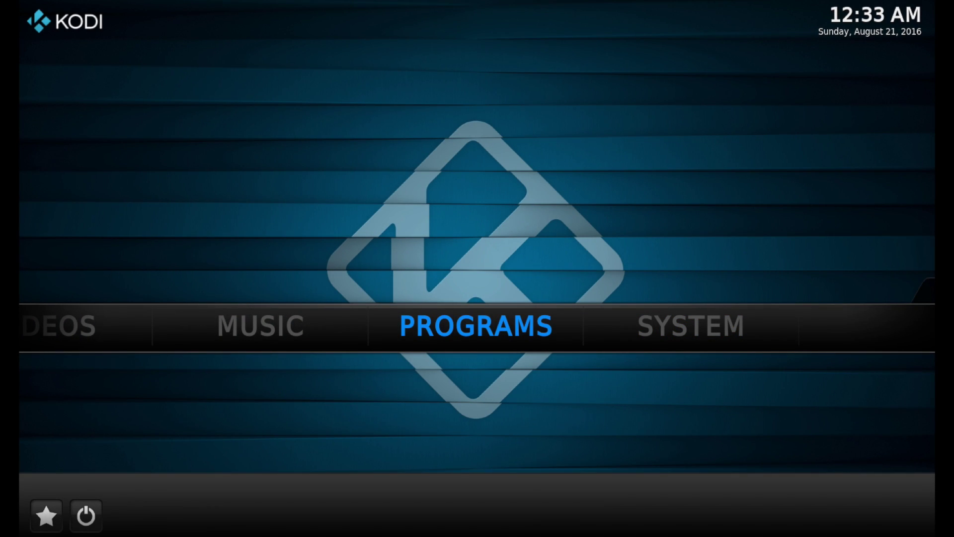
Enter the Programs section to list the installed program add-ons.
key("Return")
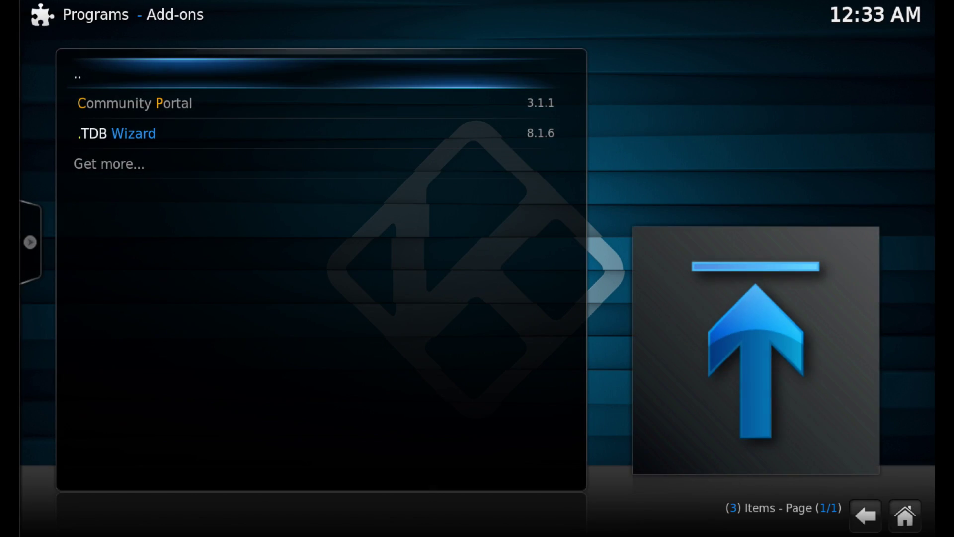
Launch .TDB Wizard and open its INSTALL KODI ADDONS grid of 25 add-ons.
key("Down")
key("Down")
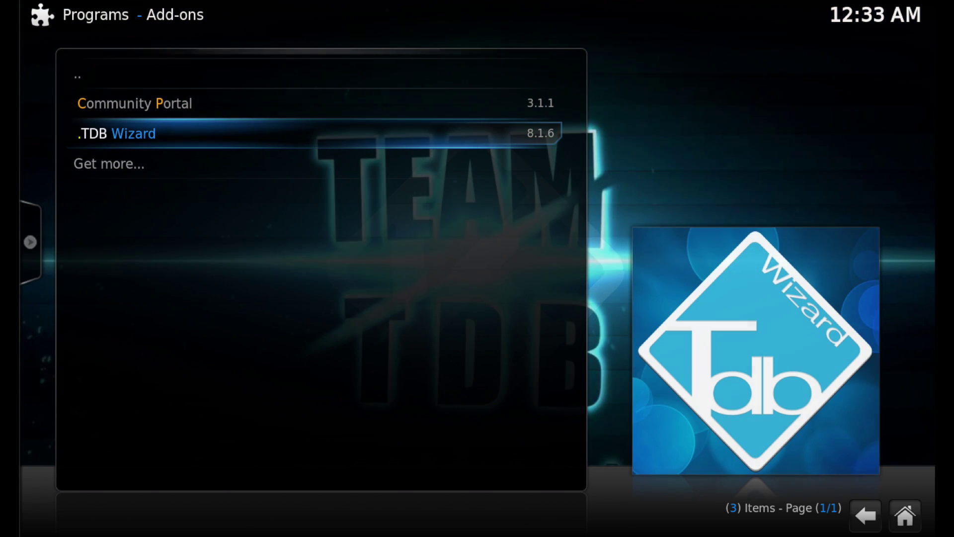
key("Return")
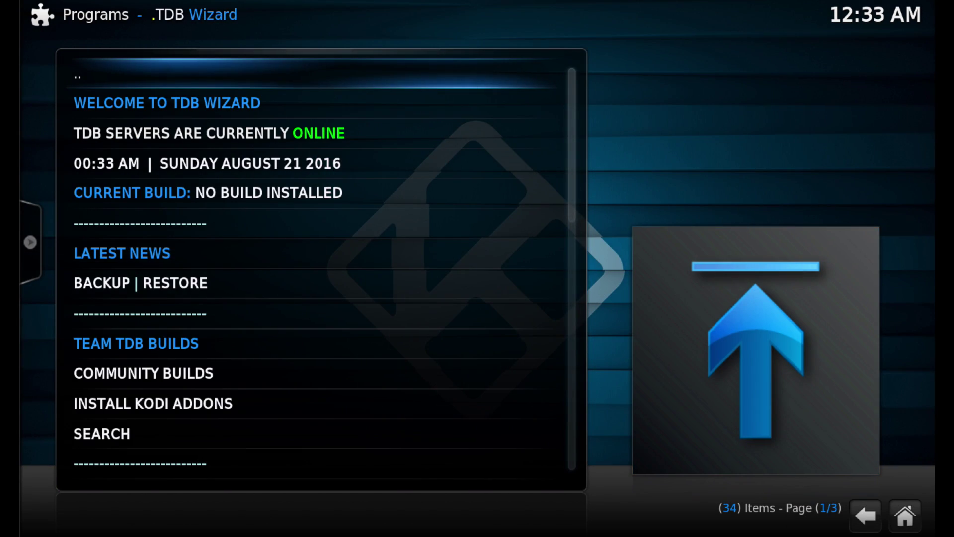
key("Down")
key("Down")
key("Down")
key("Down")
key("Down")
key("Down")
key("Down")
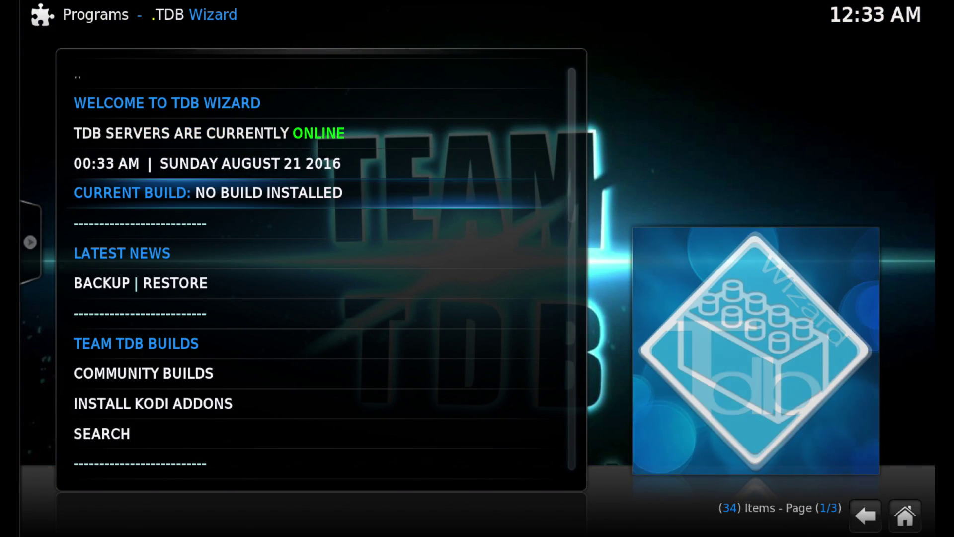
key("Down")
key("Down")
key("Down")
key("Down")
key("Down")
key("Down")
key("Down")
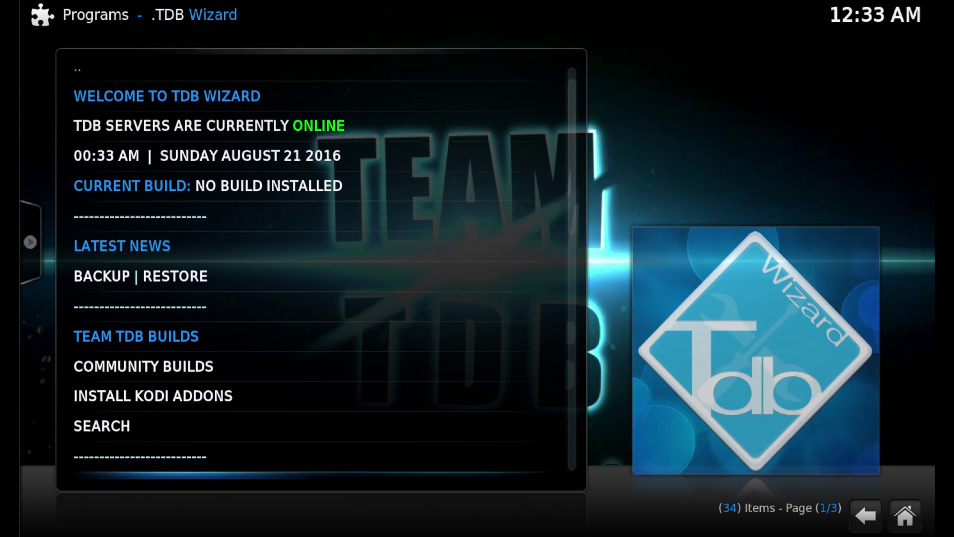
key("Down")
key("Down")
key("Down")
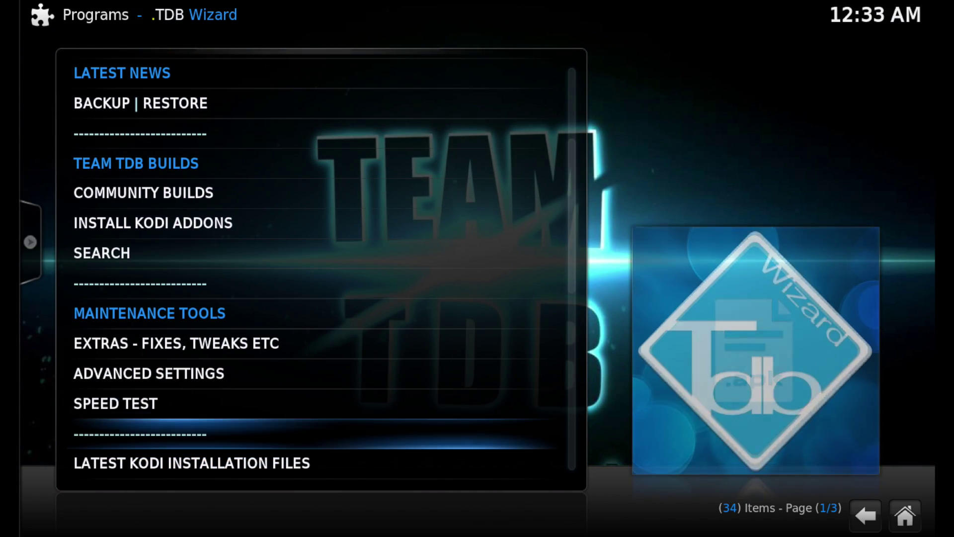
key("Up")
key("Up")
key("Up")
key("Up")
key("Up")
key("Up")
key("Up")
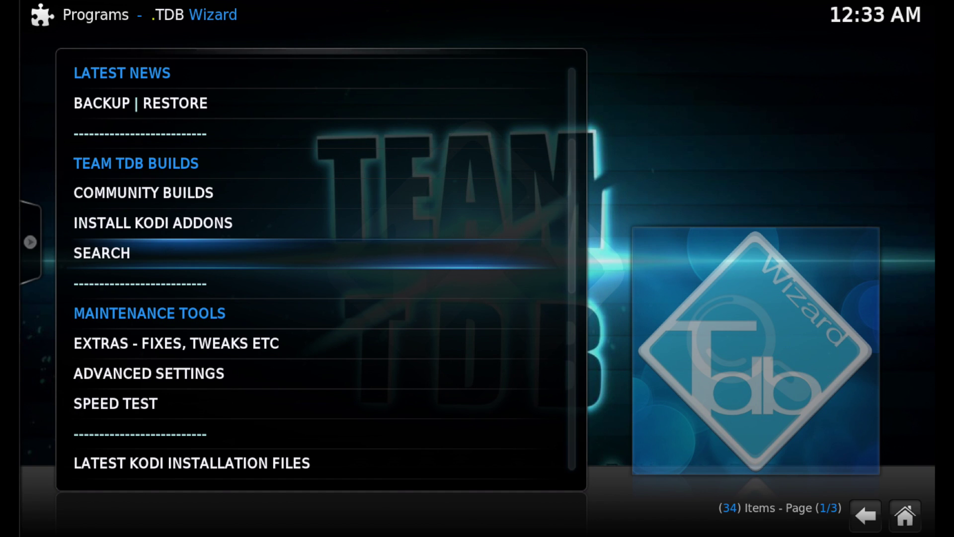
key("Up")
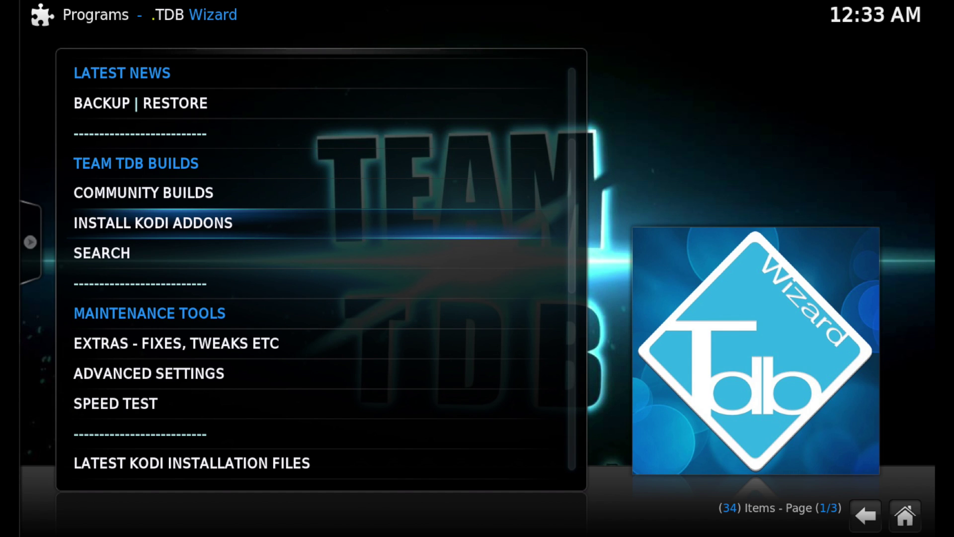
key("Return")
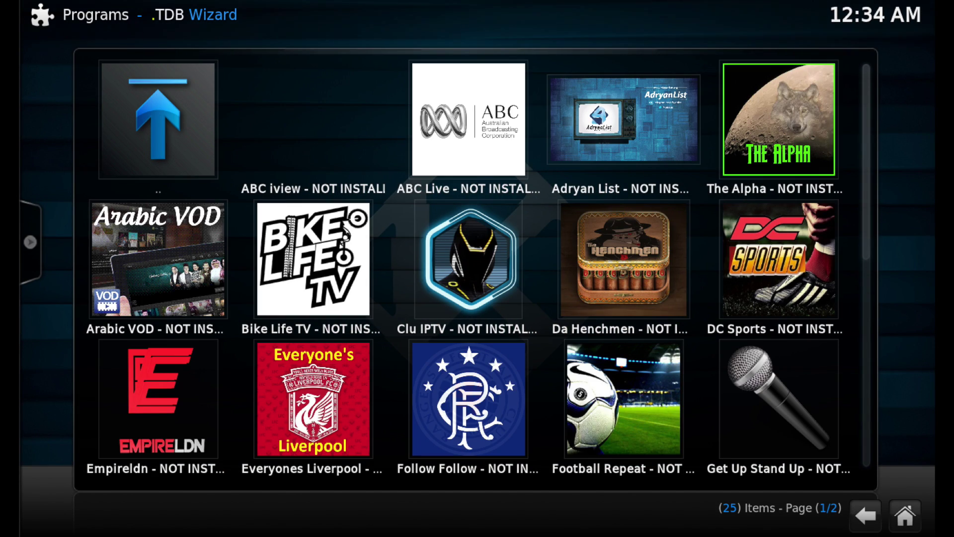
Browse the wizard's add-on grid and settle on the Phoenix add-on.
key("Right")
key("Down")
key("Down")
key("Down")
key("Right")
key("Right")
key("Right")
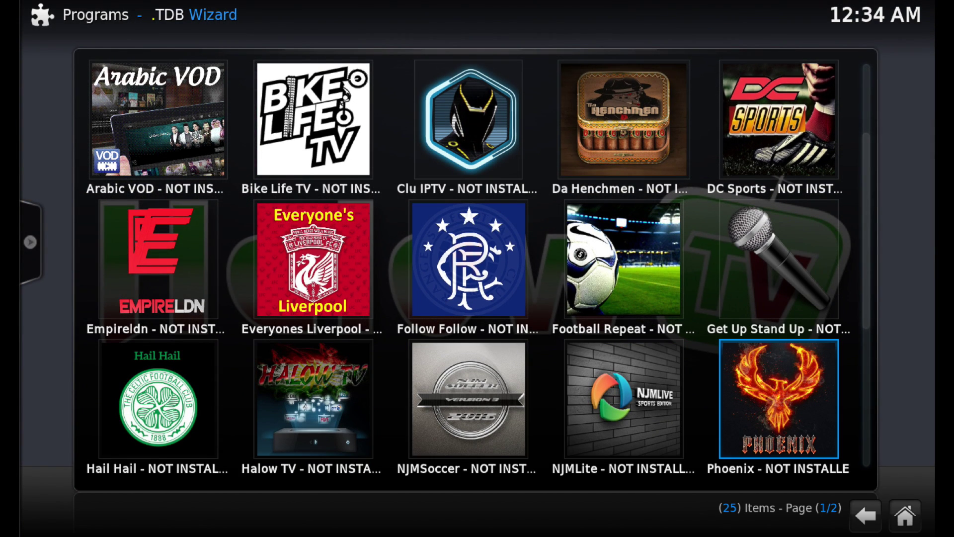
key("Left")
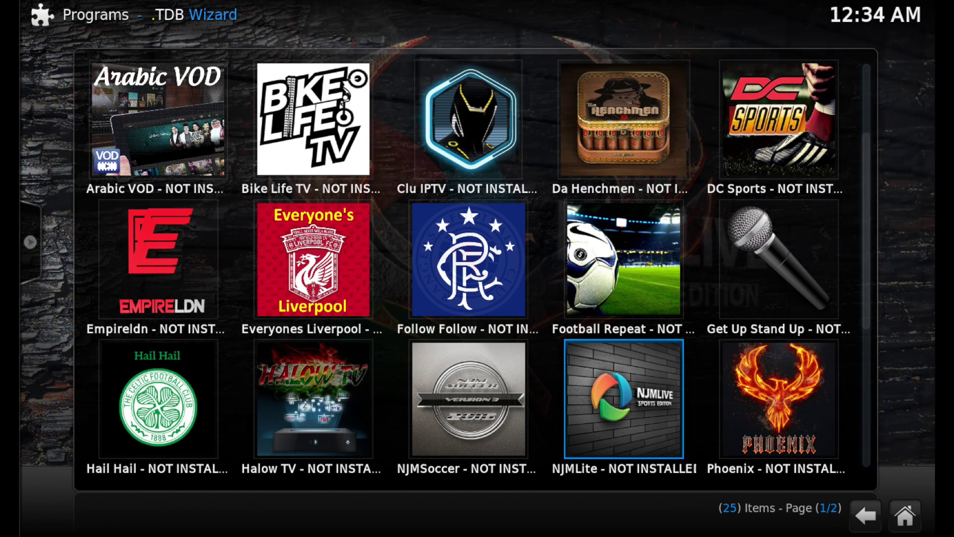
key("Down")
key("Left")
key("Left")
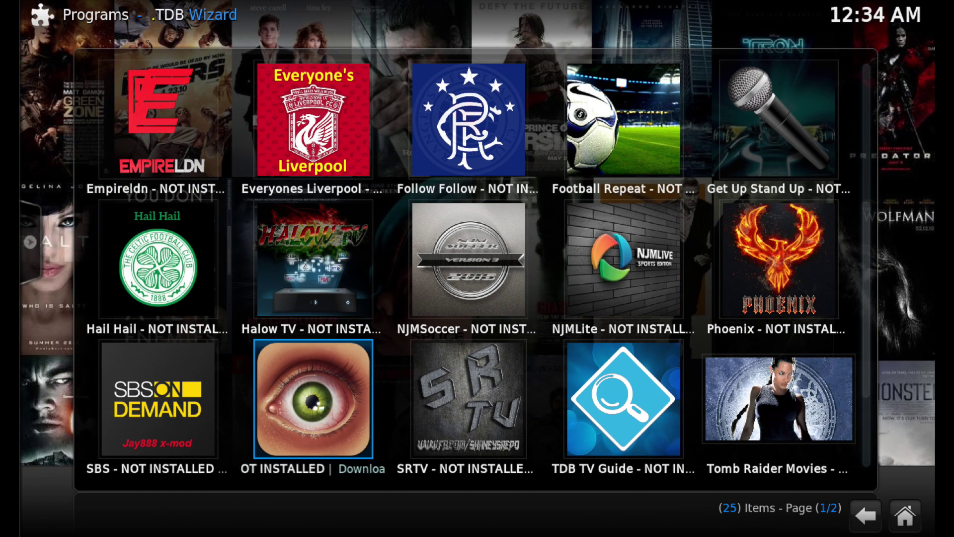
key("Down")
key("Up")
key("Right")
key("Right")
key("Right")
key("Up")
key("Right")
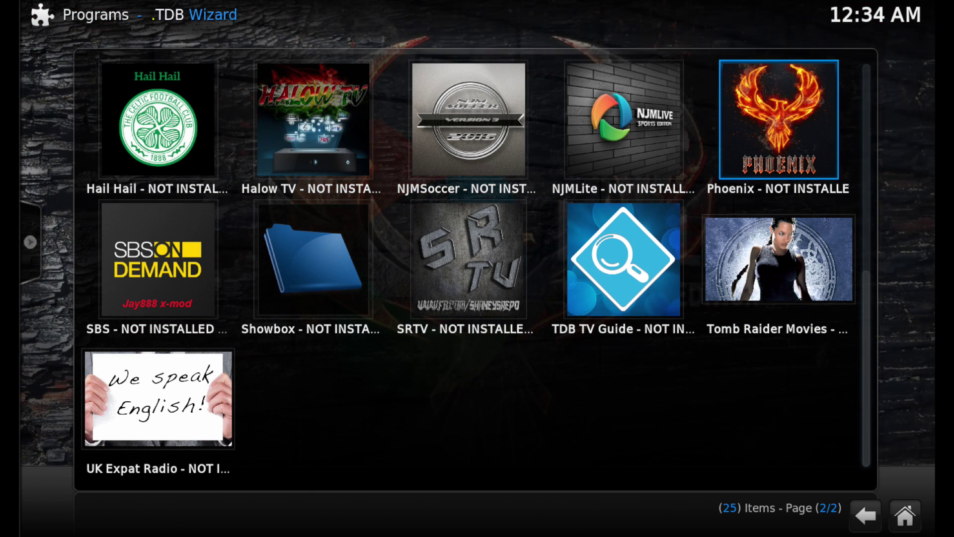
Install Phoenix, accepting the prompt and dismissing the success message.
key("Return")
key("Left")
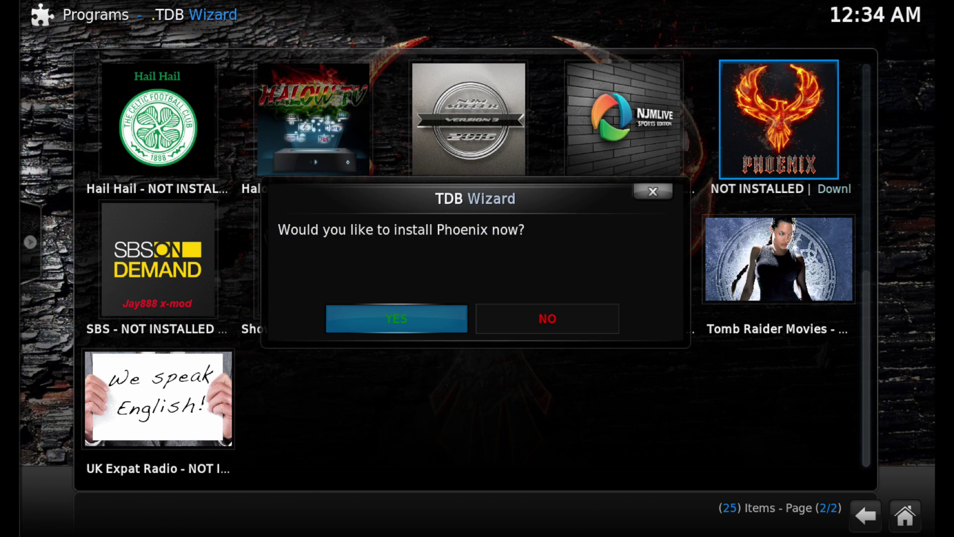
key("Return")
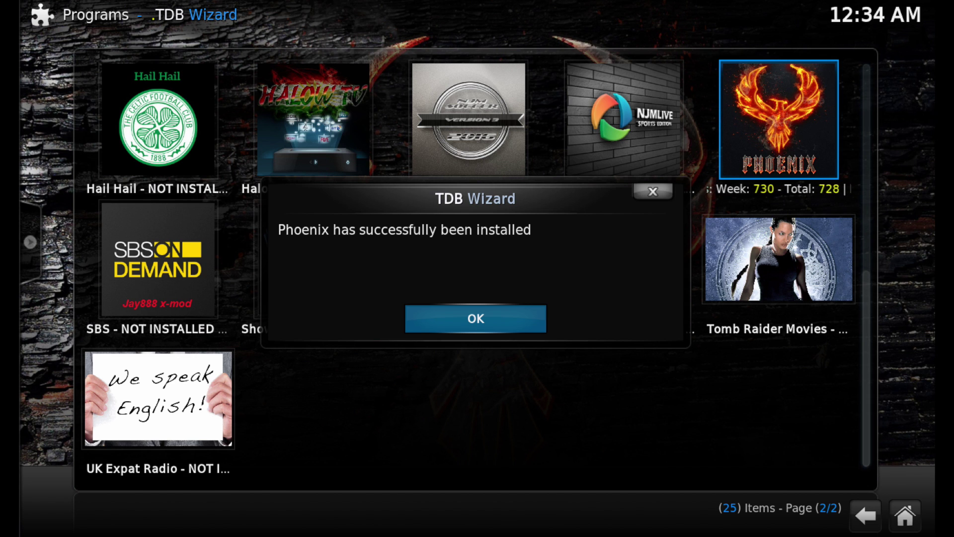
key("Return")
key("Left")
key("Left")
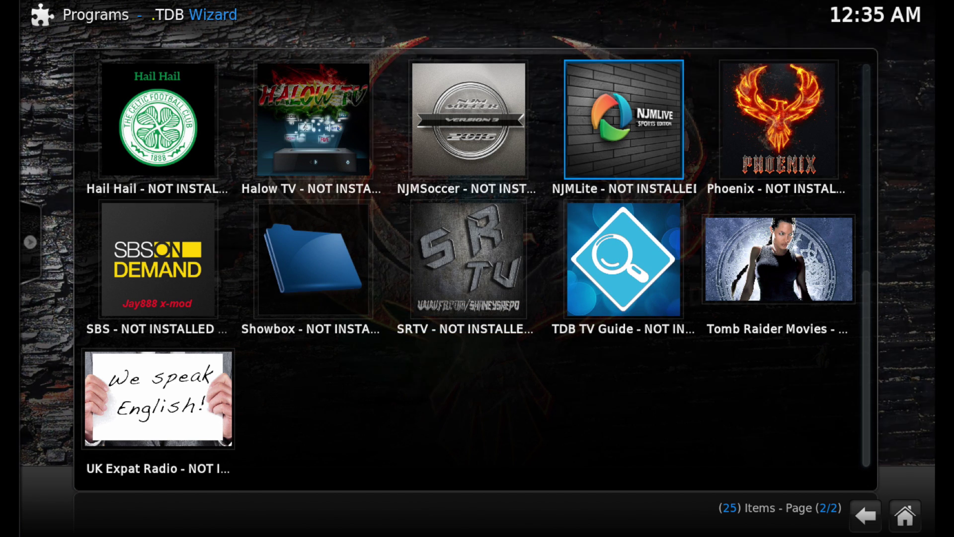
Install Clu IPTV from the grid and dismiss its success message.
key("Up")
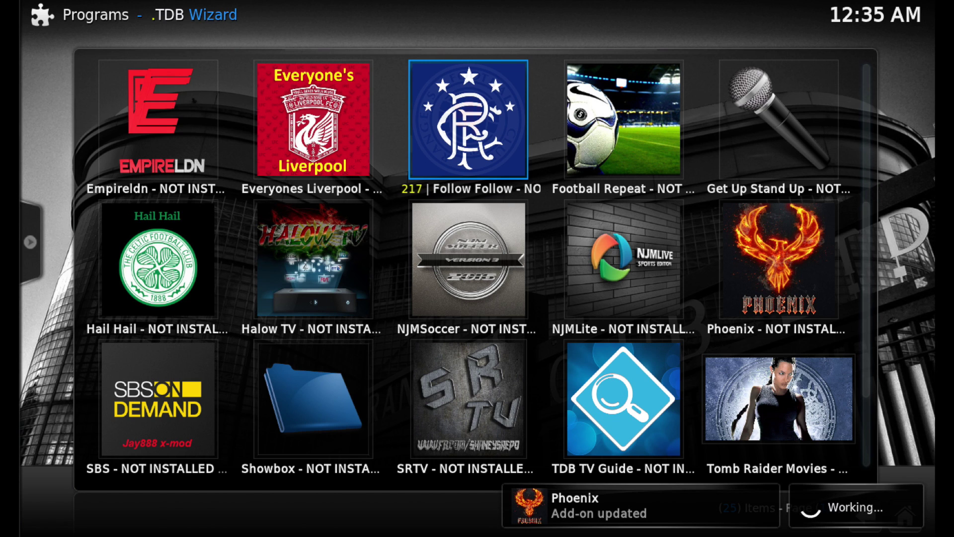
key("Up")
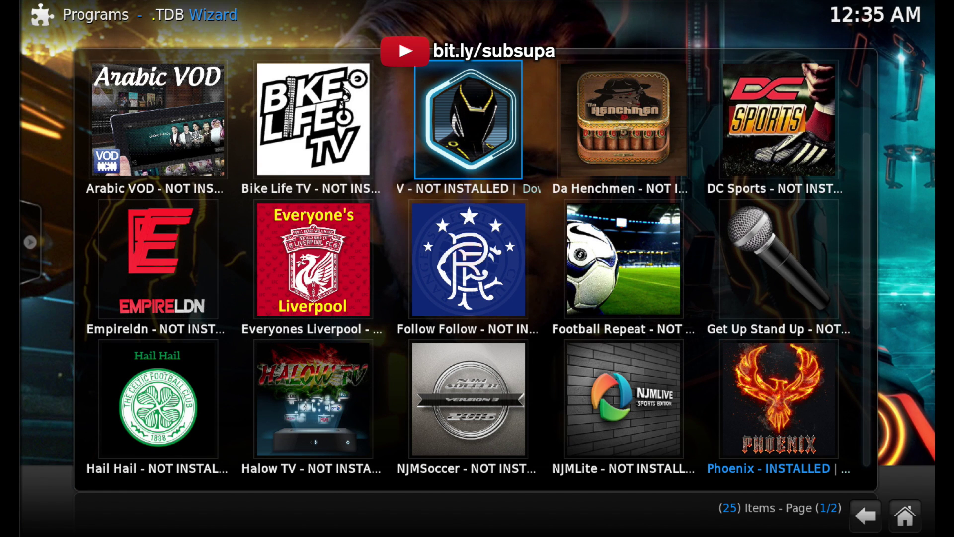
key("Return")
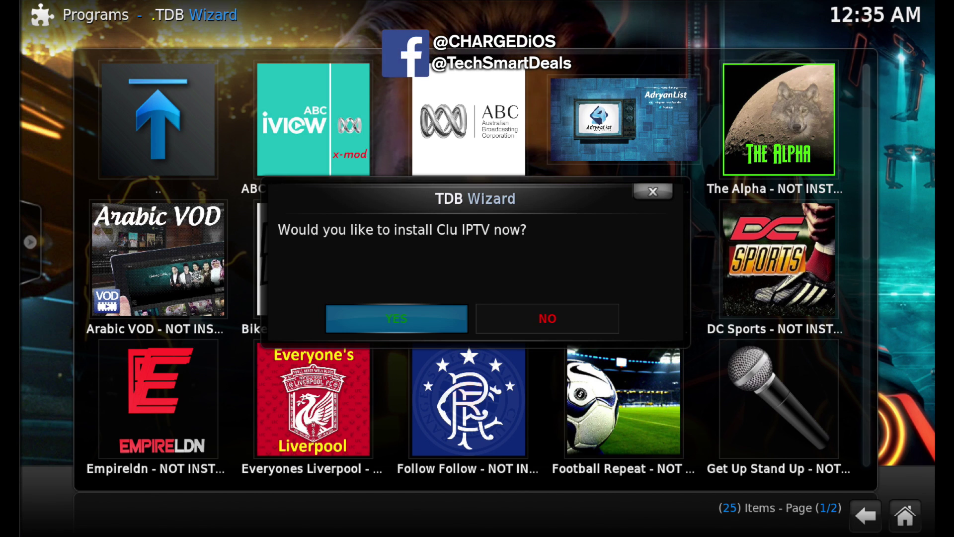
key("Return")
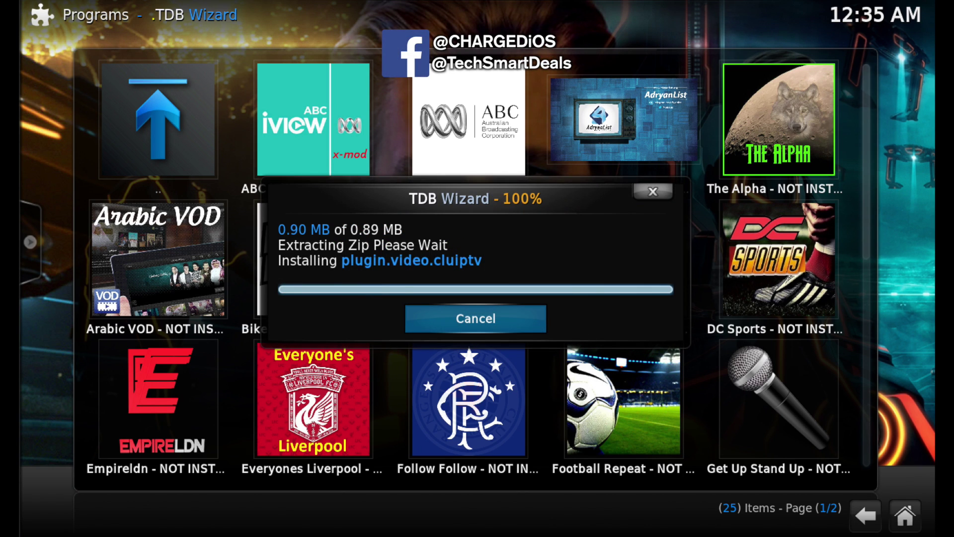
key("Return")
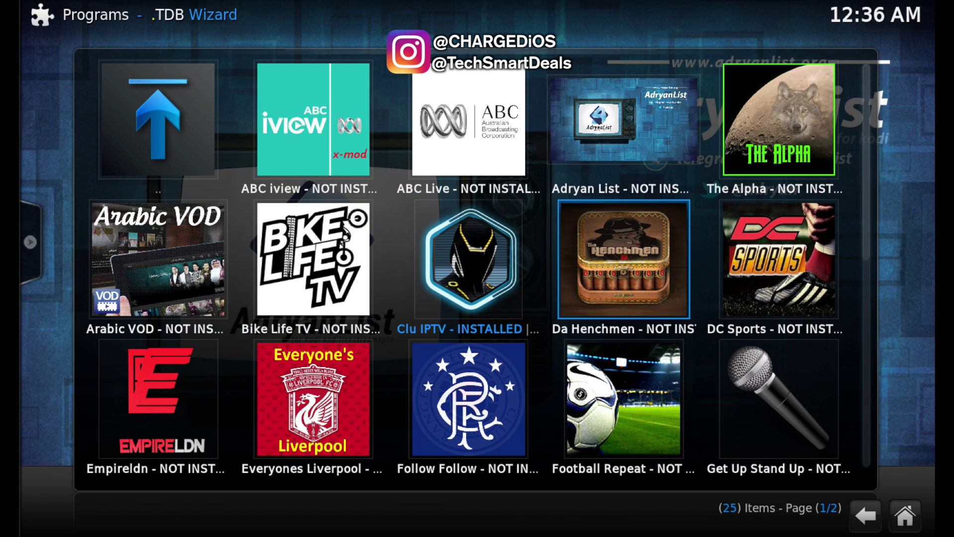
Install Da Henchmen, letting it add its source automatically, then exit the wizard.
key("Return")
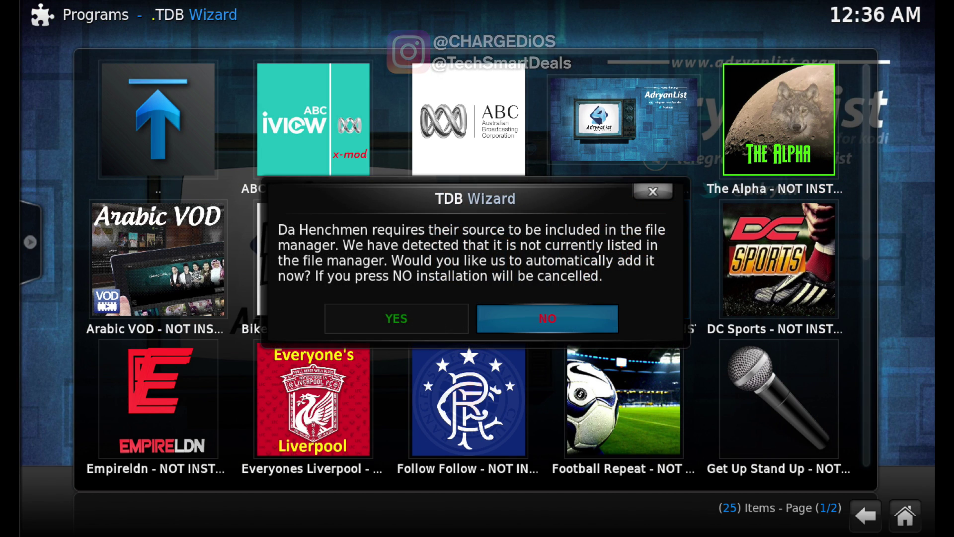
key("Left")
key("Return")
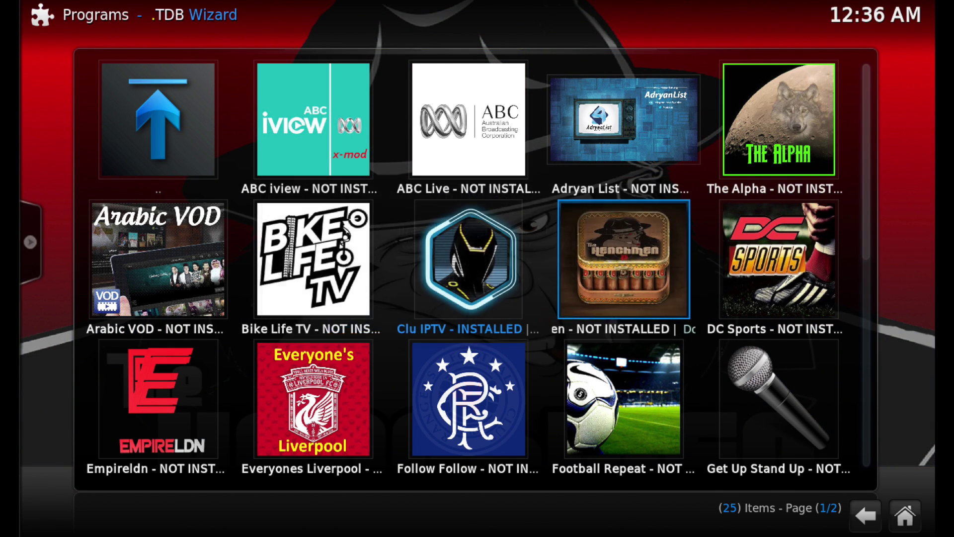
key("Left")
key("Return")
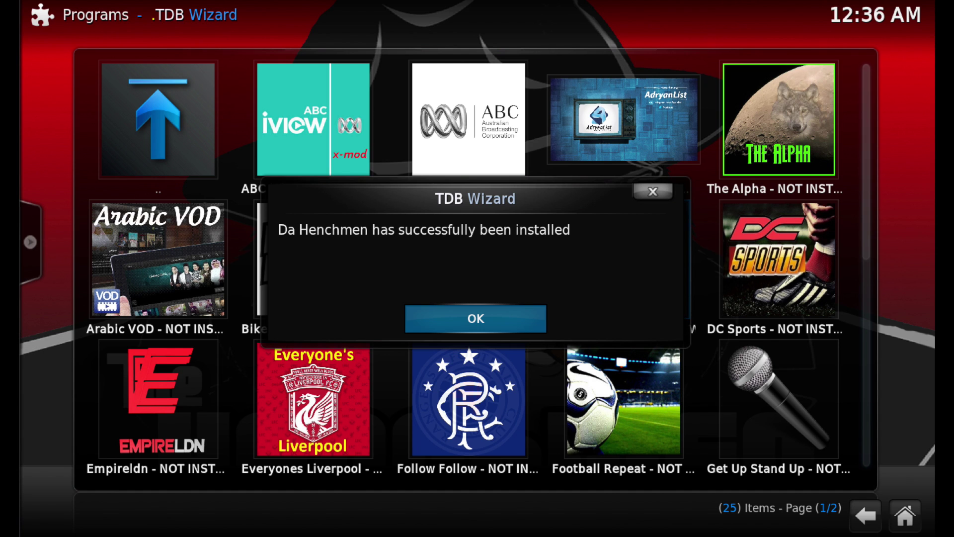
key("Return")
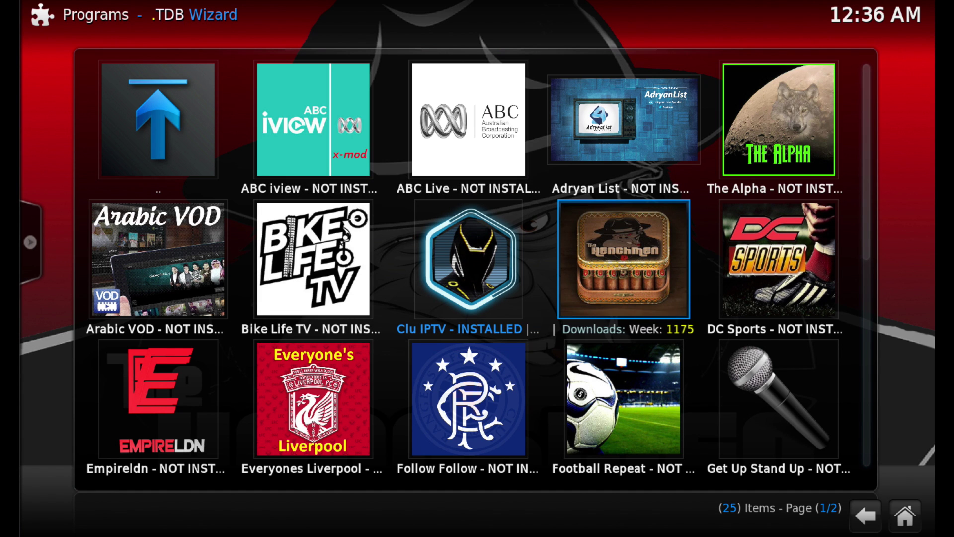
key("Escape")
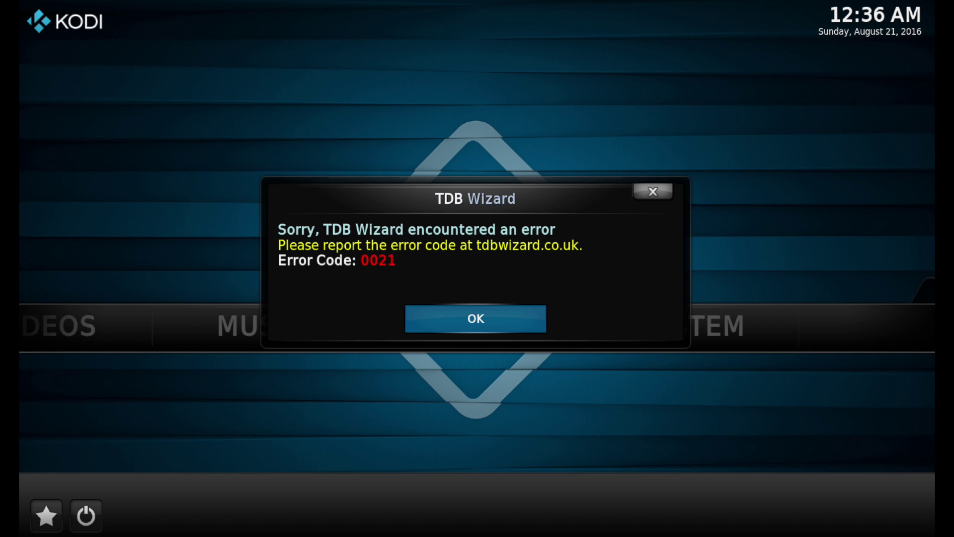
Dismiss the TDB Wizard 0021 error and open Videos > Add-ons.
key("Return")
key("Left")
key("Left")
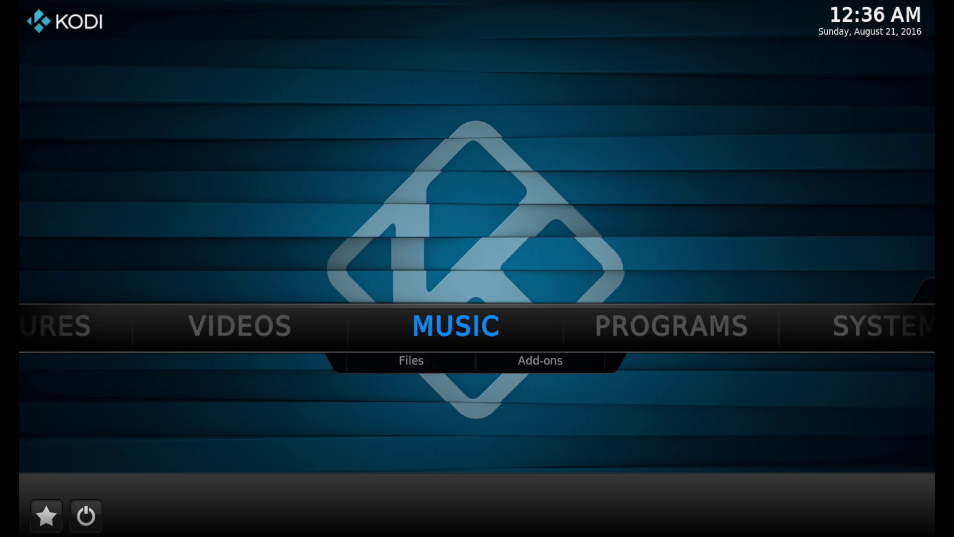
key("Down")
key("Right")
key("Return")
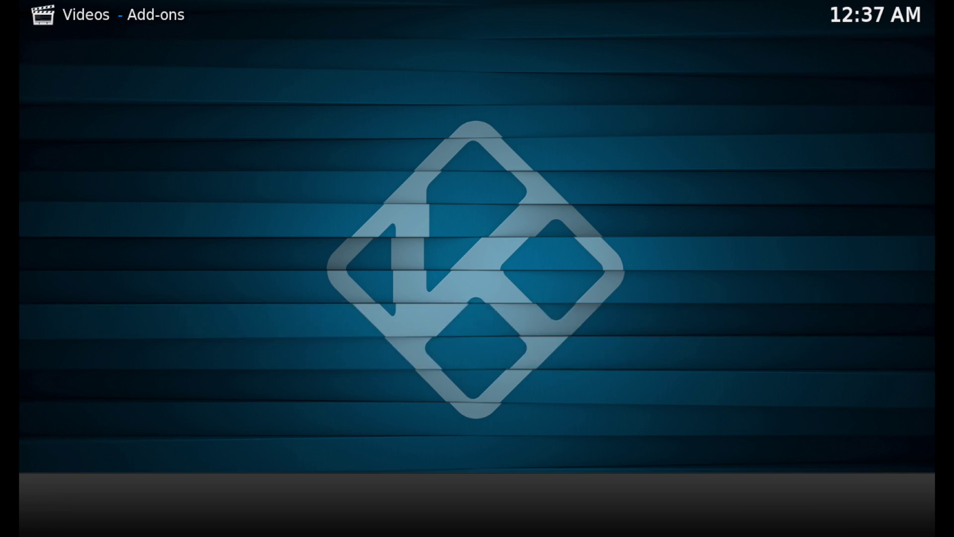
Open Phoenix to check it loads, then return to the video add-ons grid.
key("Right")
key("Right")
key("Right")
key("Right")
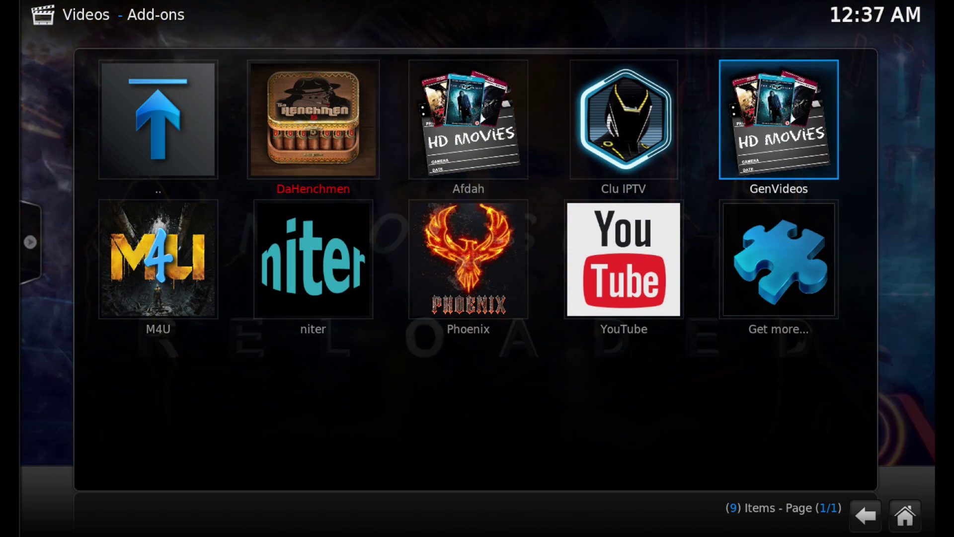
key("Down")
key("Left")
key("Left")
key("Left")
key("Left")
key("Right")
key("Right")
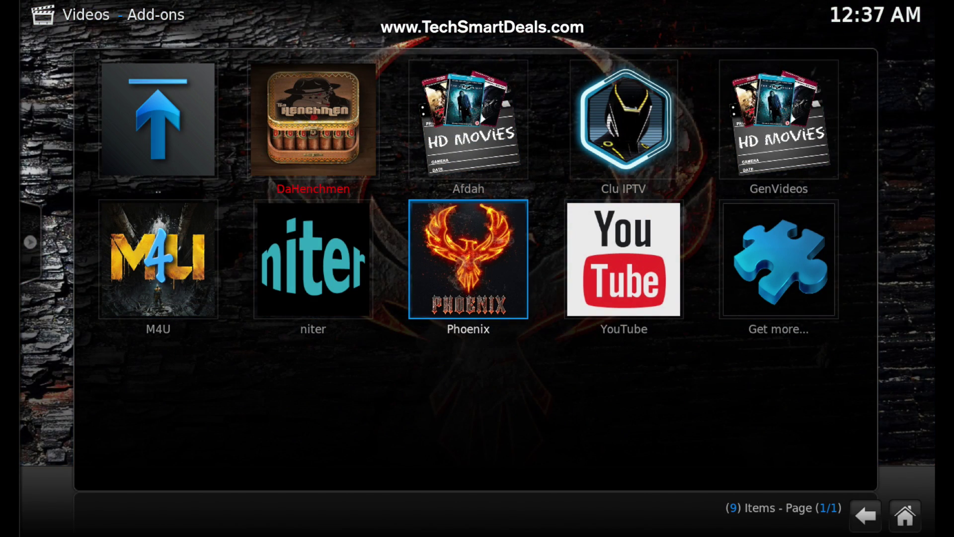
key("Return")
key("Down")
key("Up")
key("Return")
Launch the Clu IPTV add-on from the video add-ons.
key("Up")
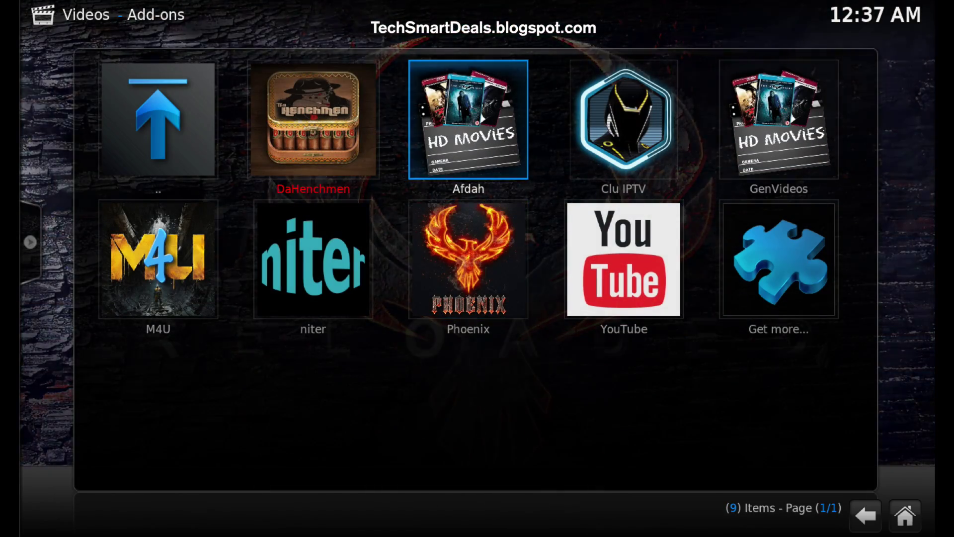
key("Right")
key("Return")
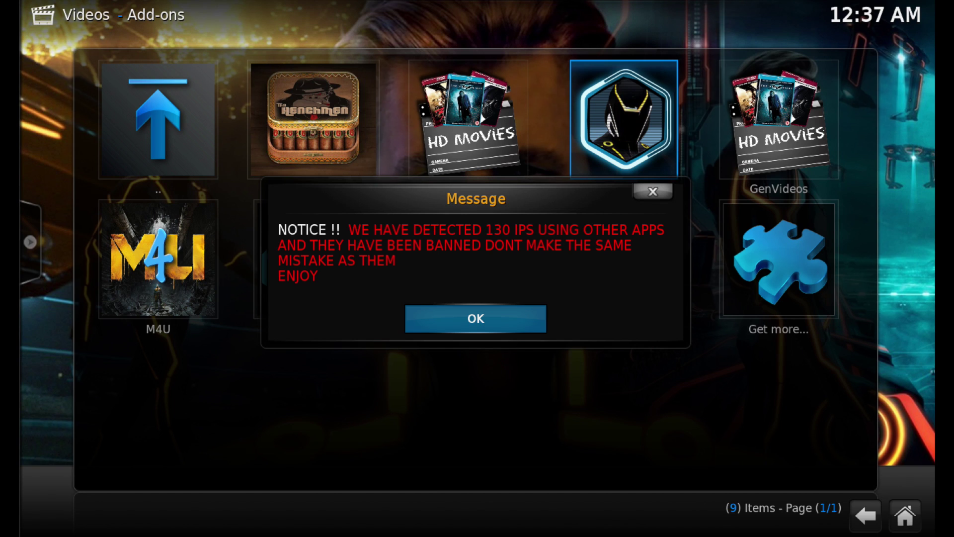
Acknowledge the Clu IPTV banned-IP notice and play the CBS HD channel.
key("Return")
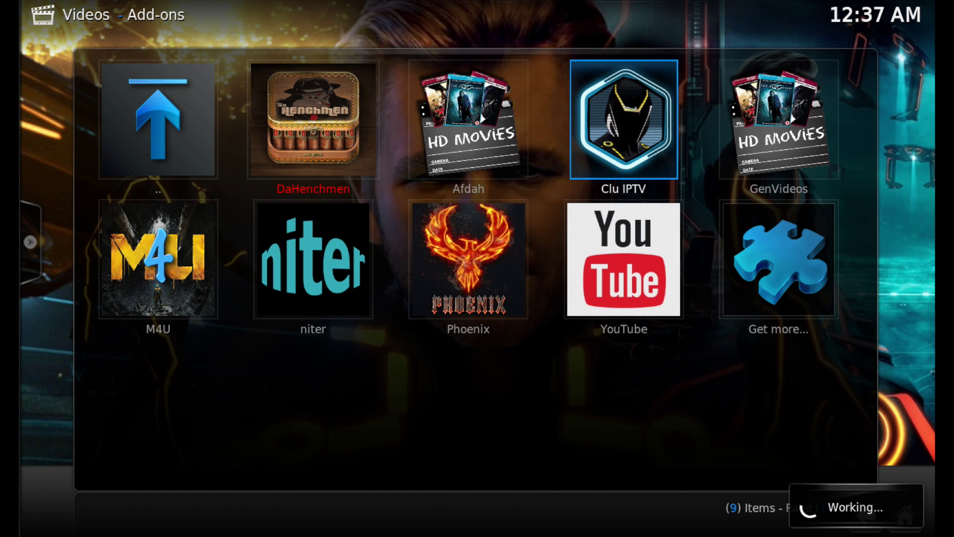
key("Down")
key("Down")
key("Down")
key("Down")
key("Down")
key("Down")
key("Down")
key("Down")
key("Down")
key("Down")
key("Page_Down")
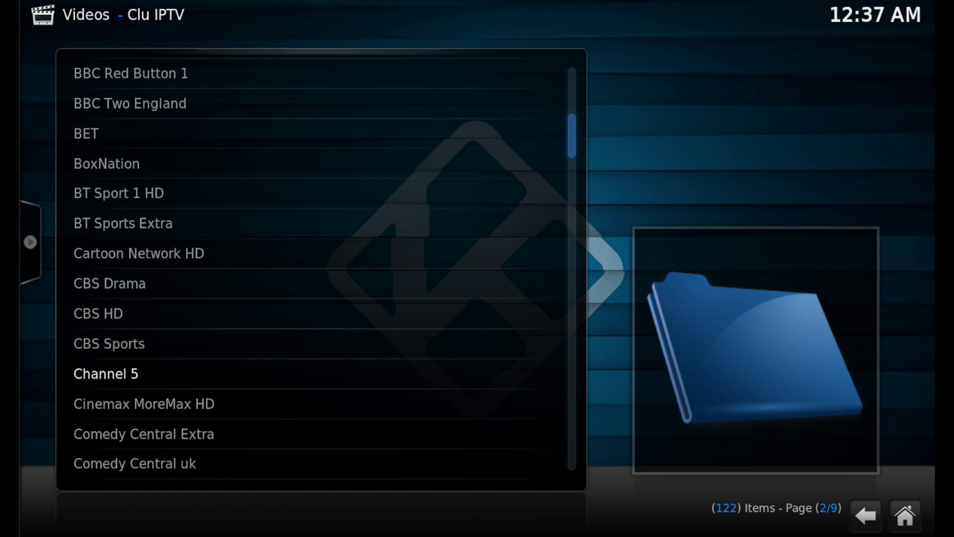
key("Up")
key("Up")
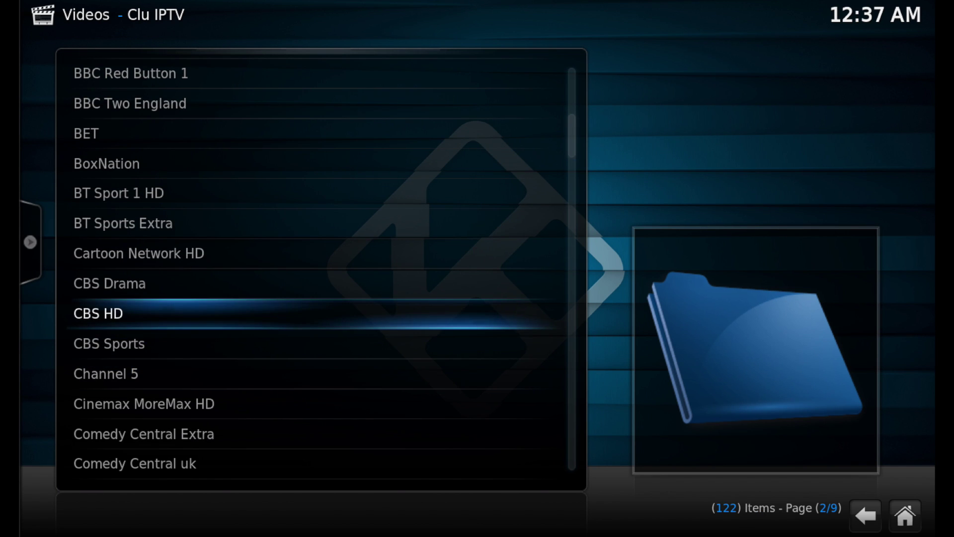
key("Return")
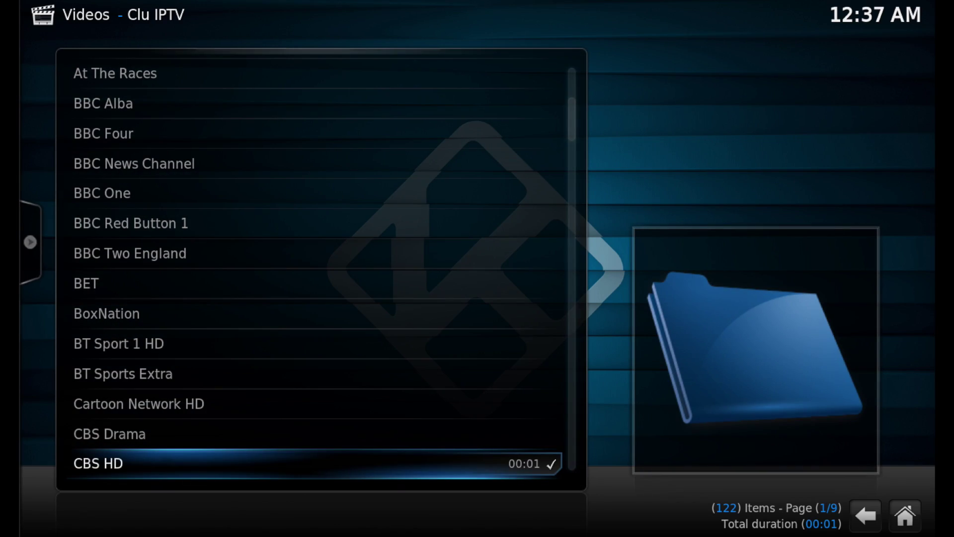
Play Comedy Central uk, stop the stream, and back out to the home screen.
key("Down")
key("Down")
key("Down")
key("Down")
key("Down")
key("Down")
key("Down")
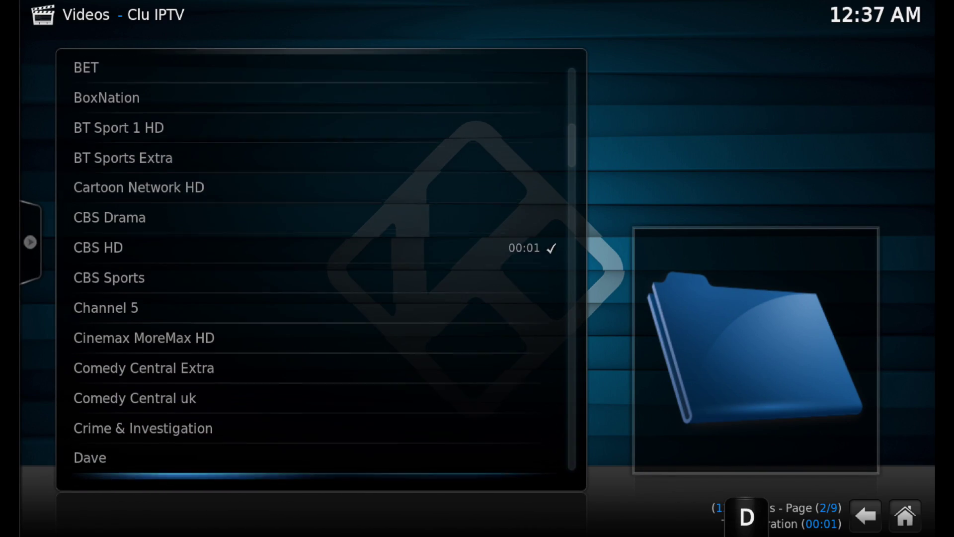
key("Up")
key("Up")
key("Up")
key("Up")
key("Down")
key("Down")
key("Down")
key("Down")
key("Down")
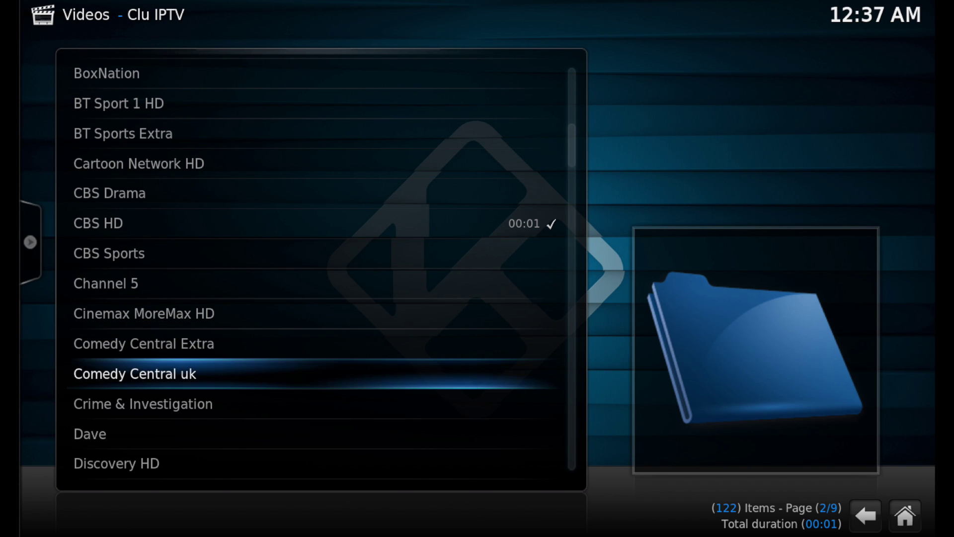
key("Up")
key("Up")
key("Up")
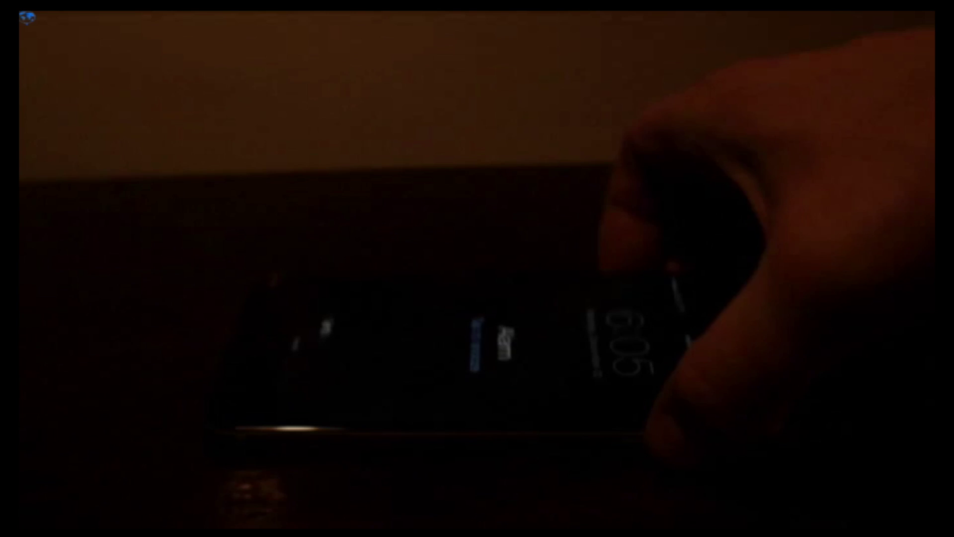
key("Return")
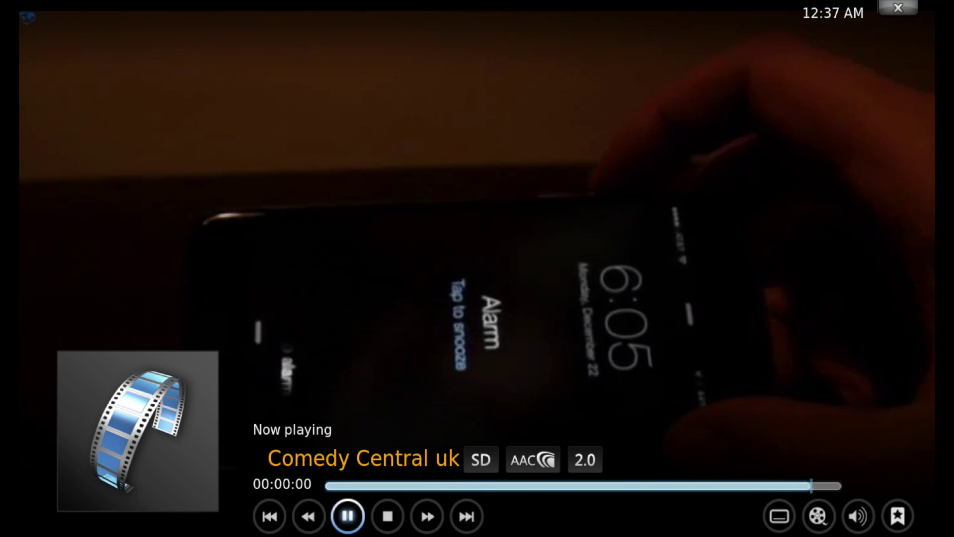
key("Right")
key("Return")
key("BackSpace")
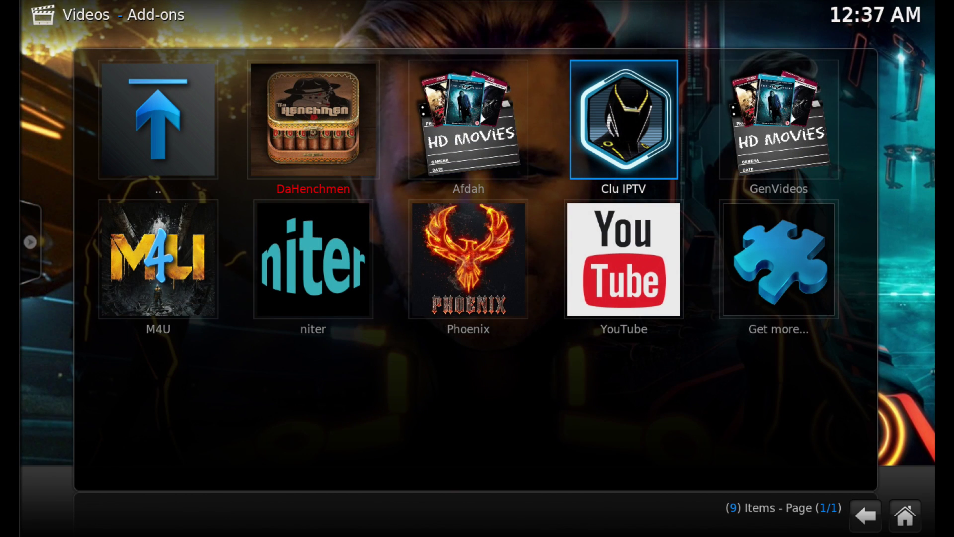
key("BackSpace")
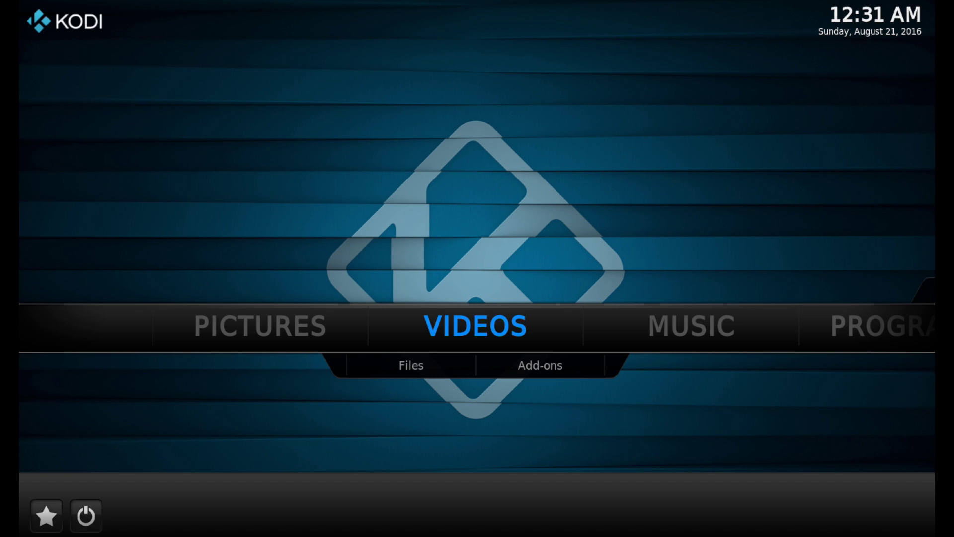
Open the File manager under System and begin adding a new source.
key("Right")
key("Right")
key("Right")
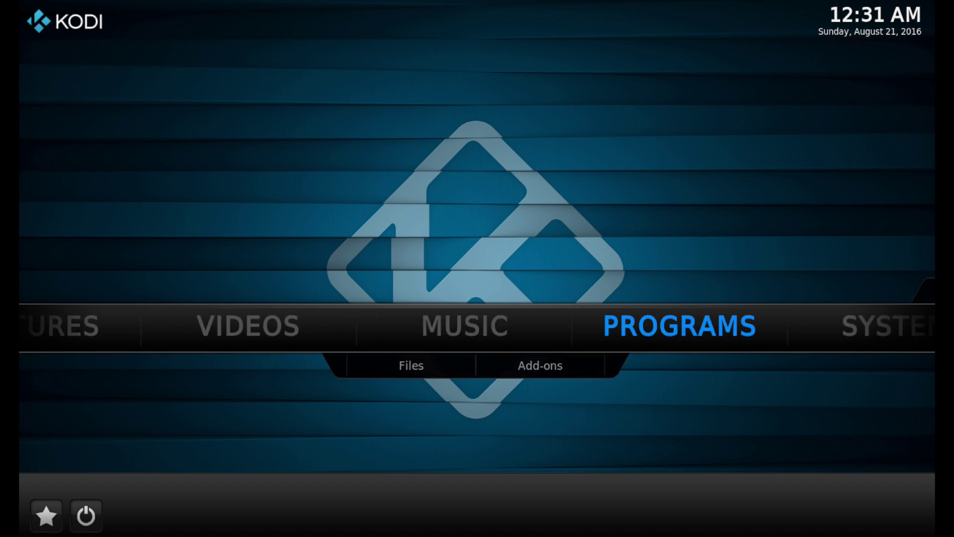
key("Down")
key("Right")
key("Return")
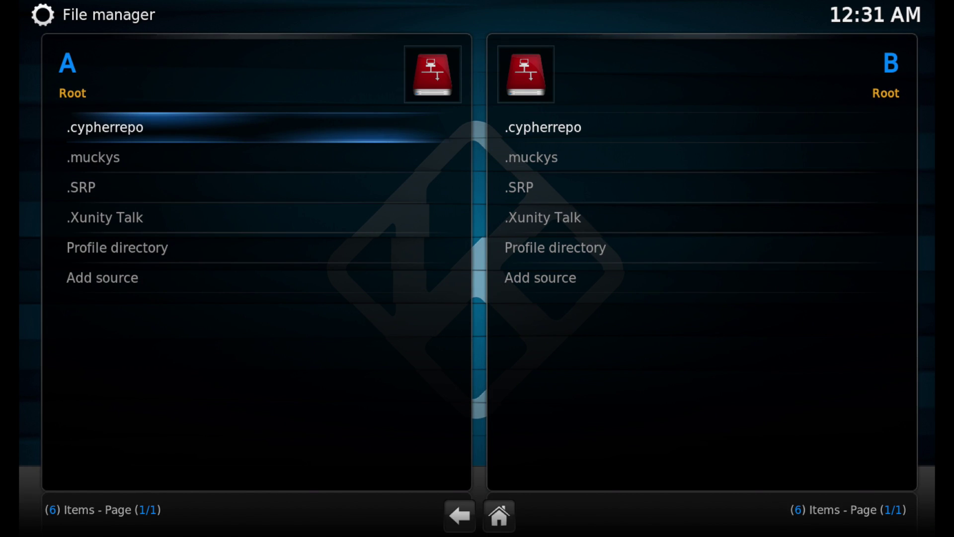
key("Down")
key("Down")
key("Down")
key("Down")
key("Down")
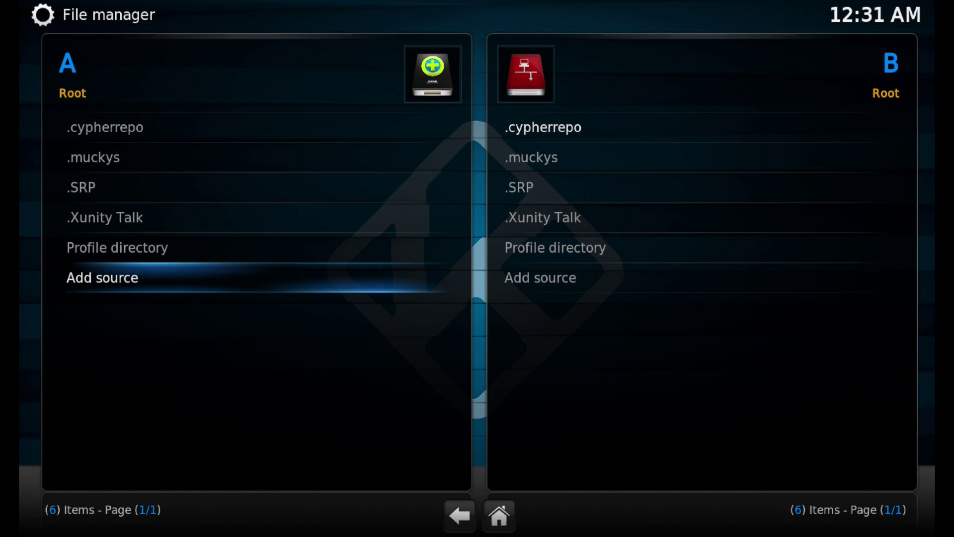
key("Return")
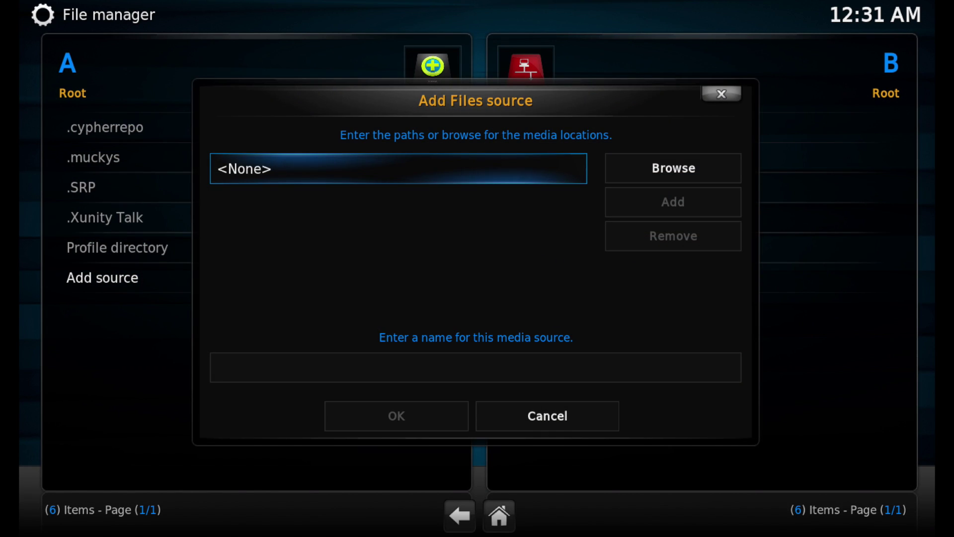
key("Return")
type("http://tdbwizard.co.uk/")
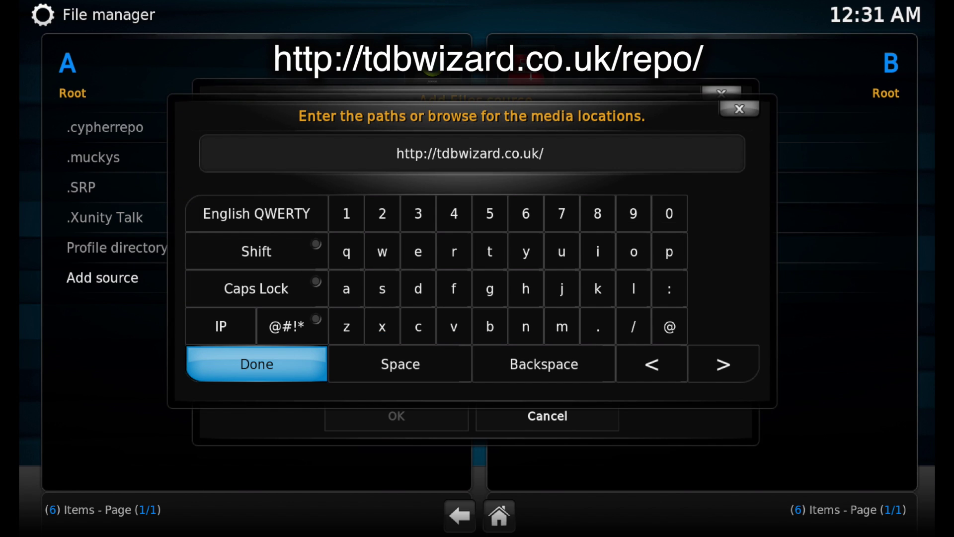
type("repo/")
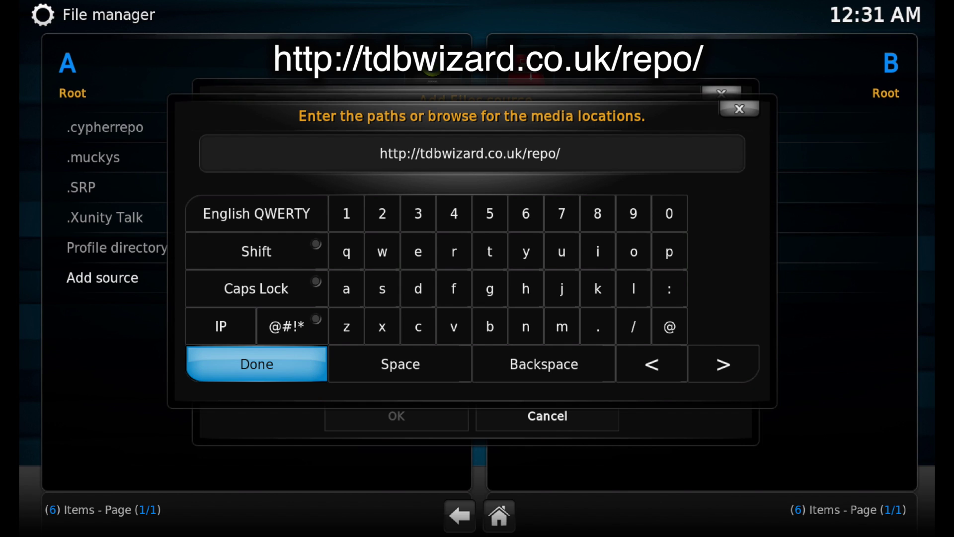
key("Return")
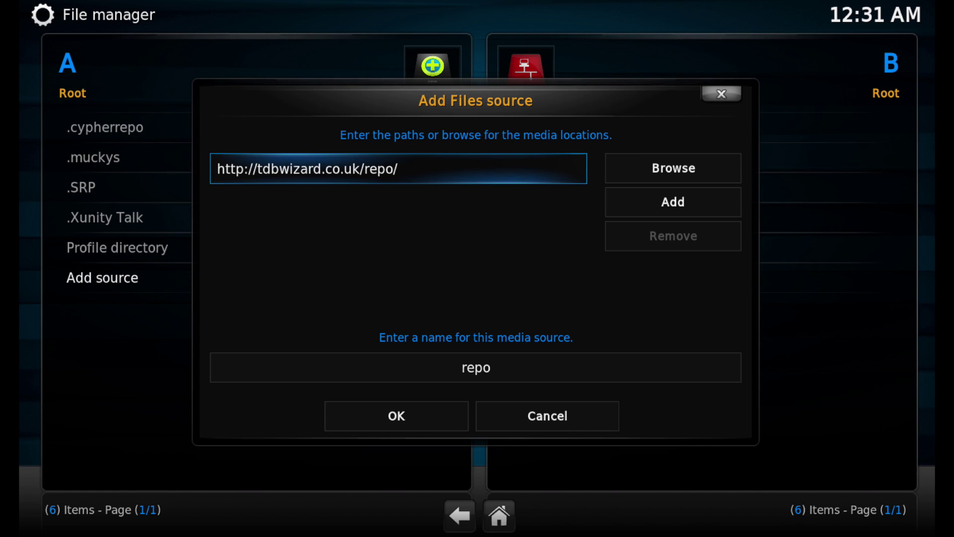
Name the source .TDB and save it.
left_click(475, 368)
key("BackSpace")
key("BackSpace")
key("BackSpace")
key("BackSpace")
type(".TDB")
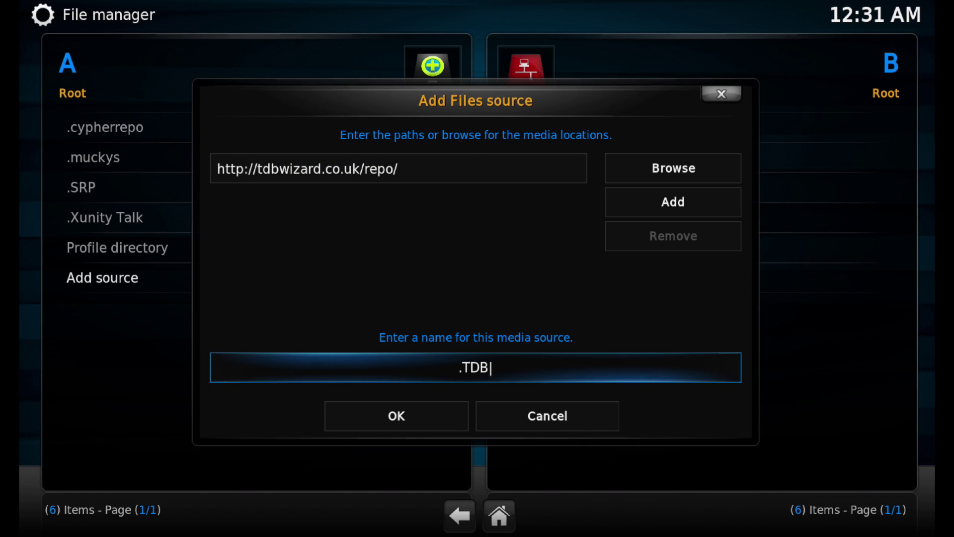
key("Down")
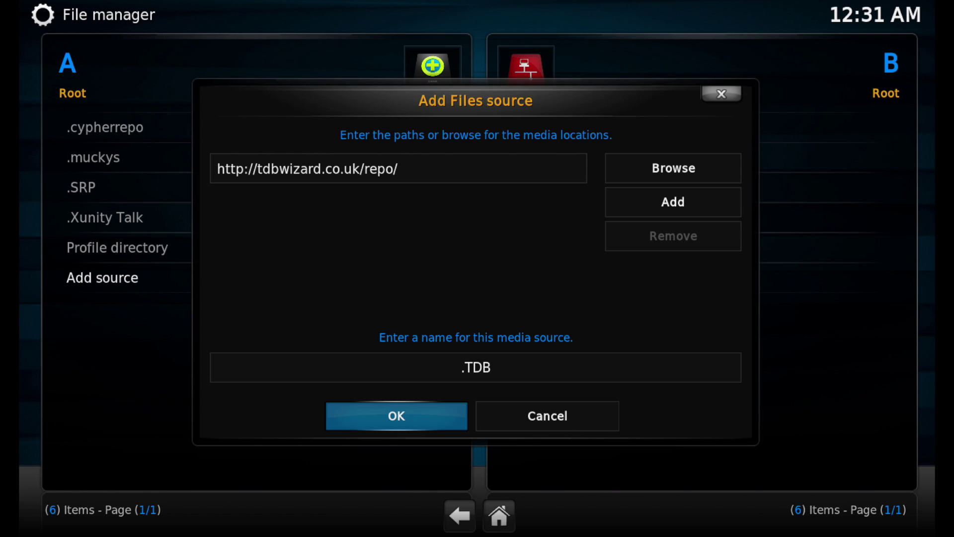
key("Return")
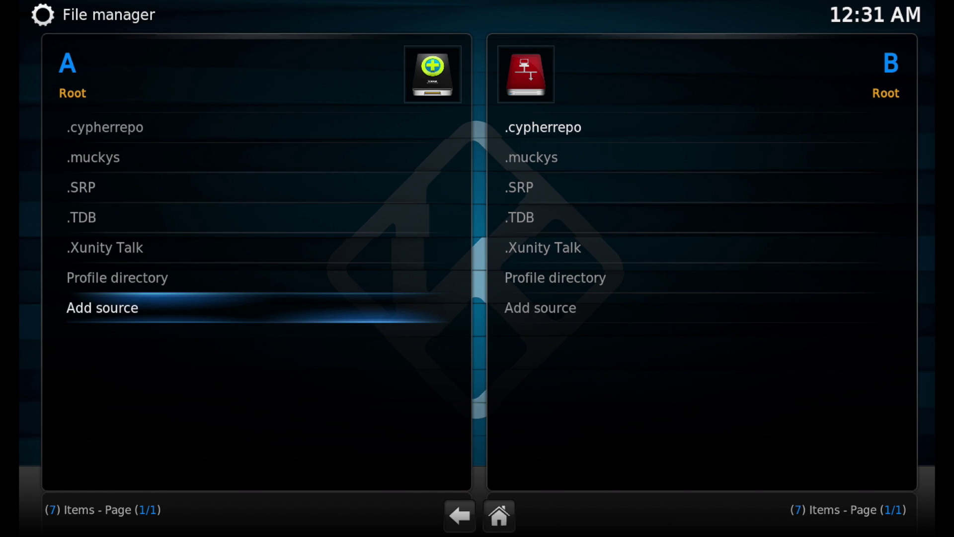
key("Up")
key("Up")
key("Up")
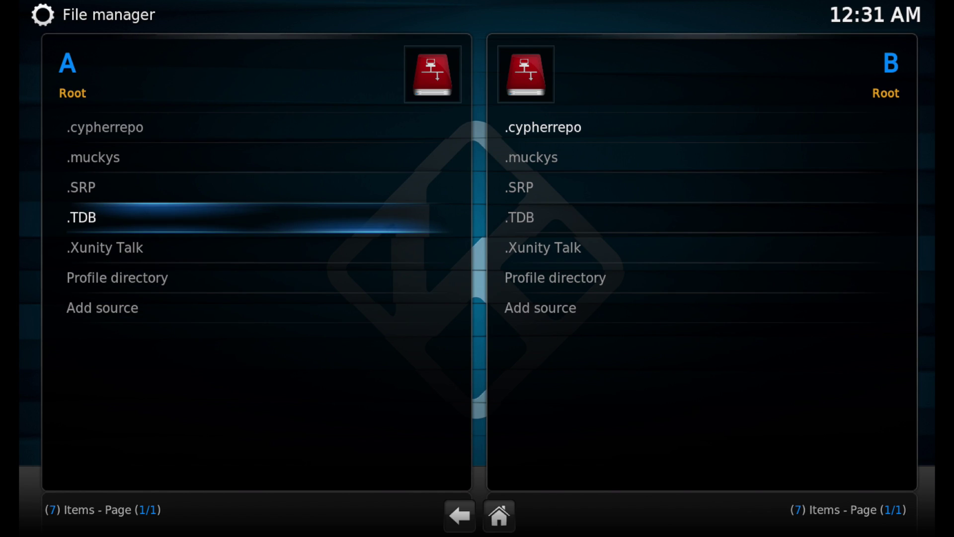
Check the .TDB source contains the repository zip, then close the File manager.
key("Return")
key("Down")
key("Up")
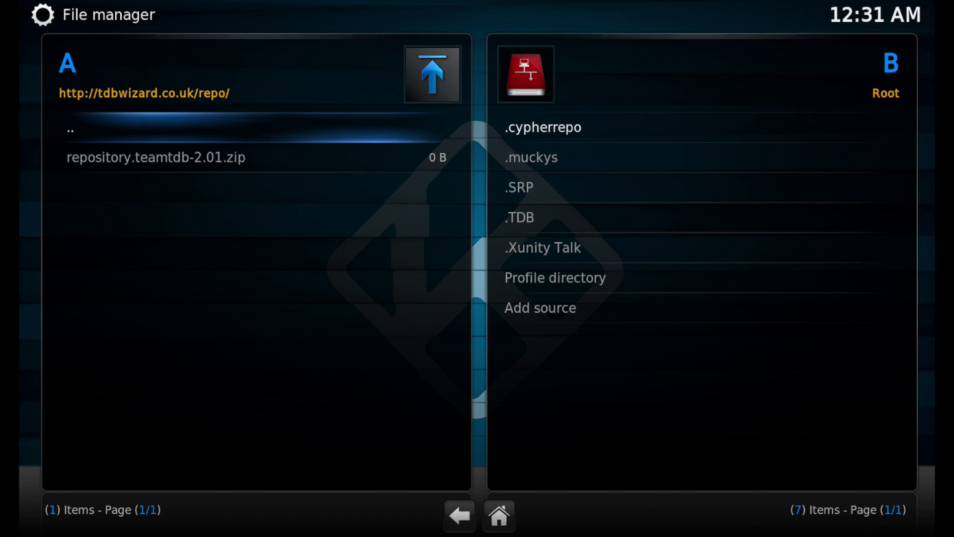
key("Return")
key("Escape")
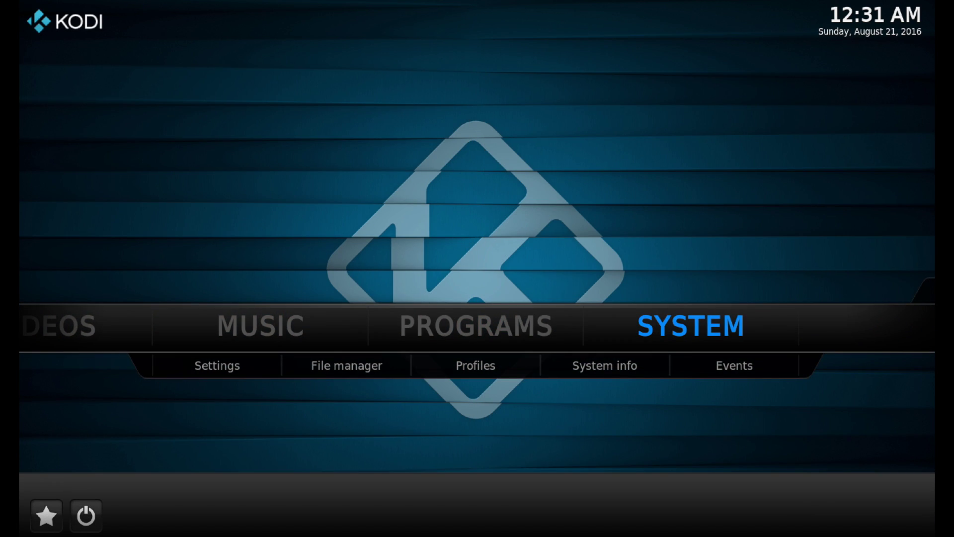
Go to Settings > Add-ons > Install from zip file.
key("Down")
key("Left")
key("Return")
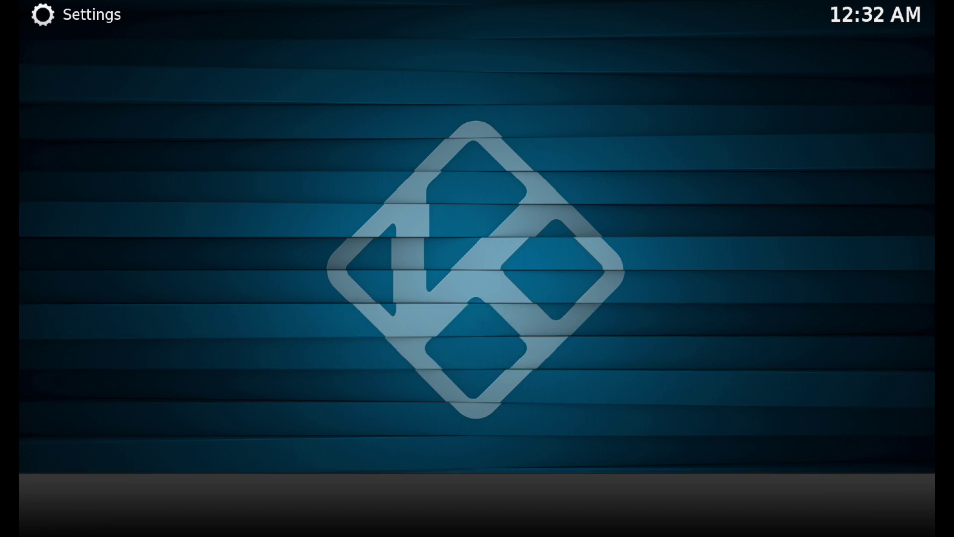
key("Down")
key("Down")
key("Down")
key("Down")
key("Down")
key("Down")
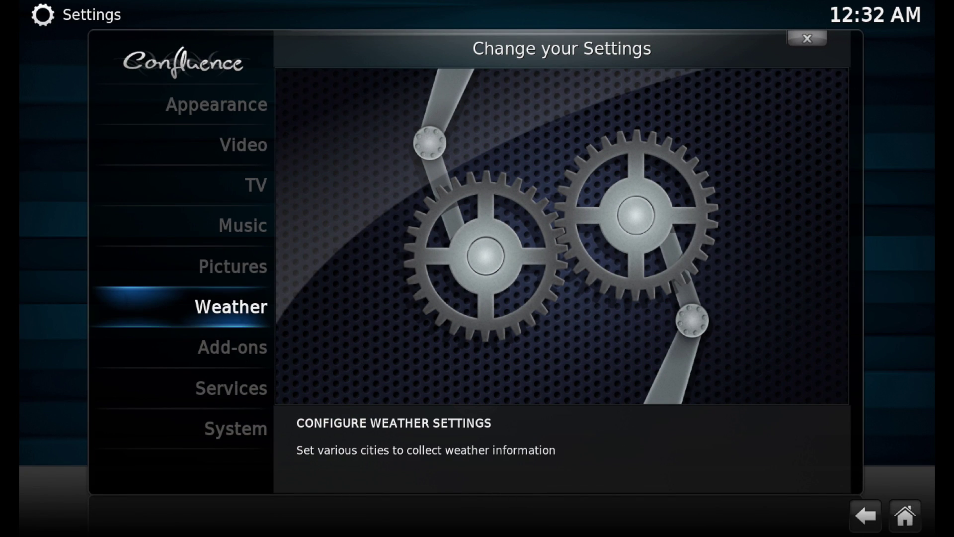
key("Return")
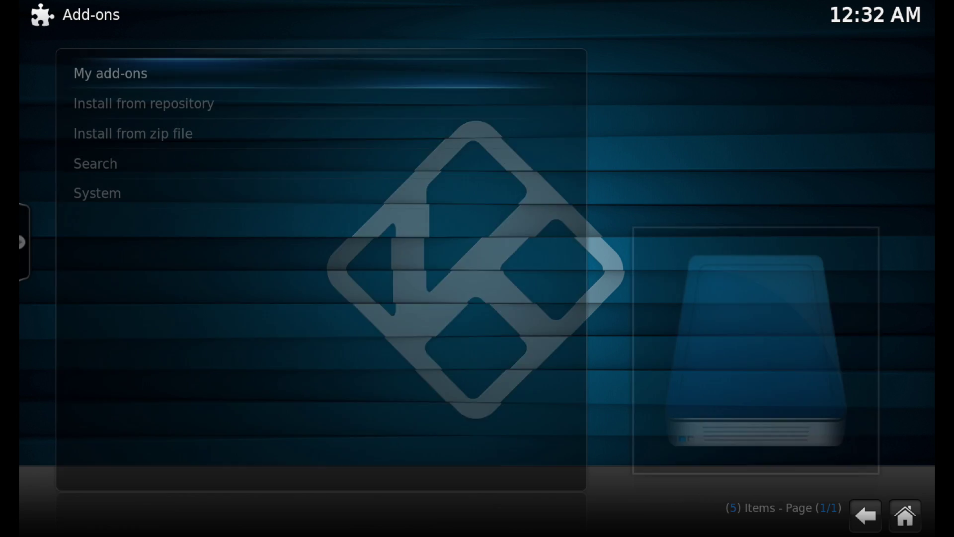
key("Down")
key("Down")
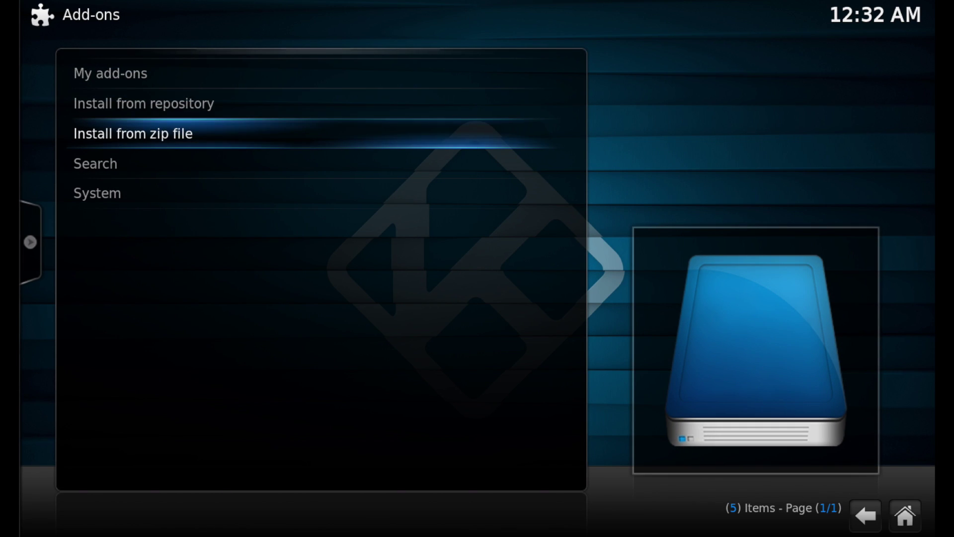
key("Return")
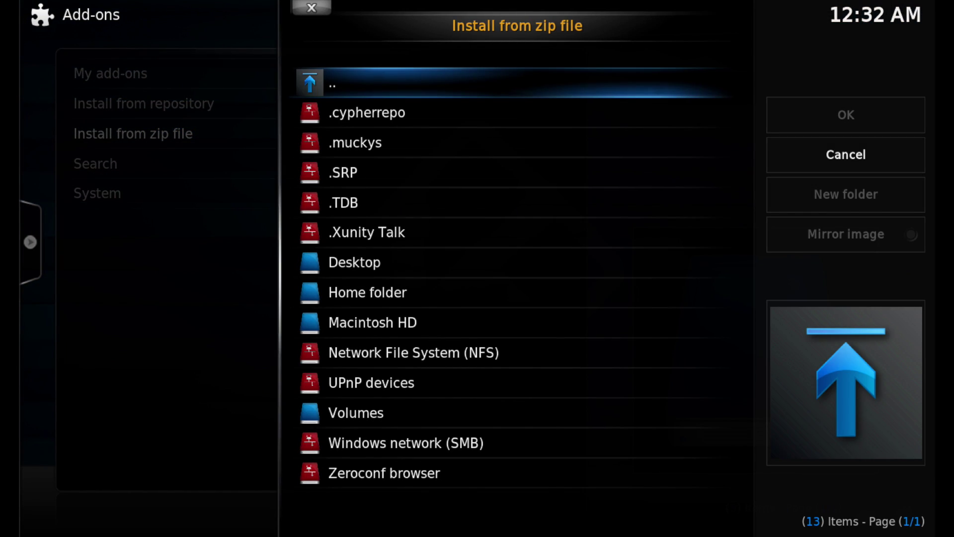
Install repository.teamtdb-2.01.zip from the .TDB source.
key("Down")
key("Down")
key("Down")
key("Down")
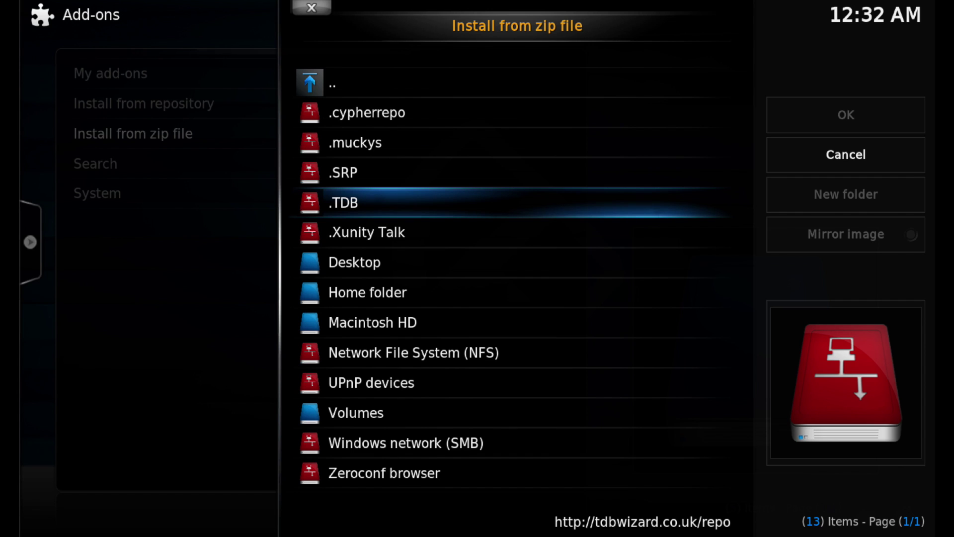
key("Return")
key("Down")
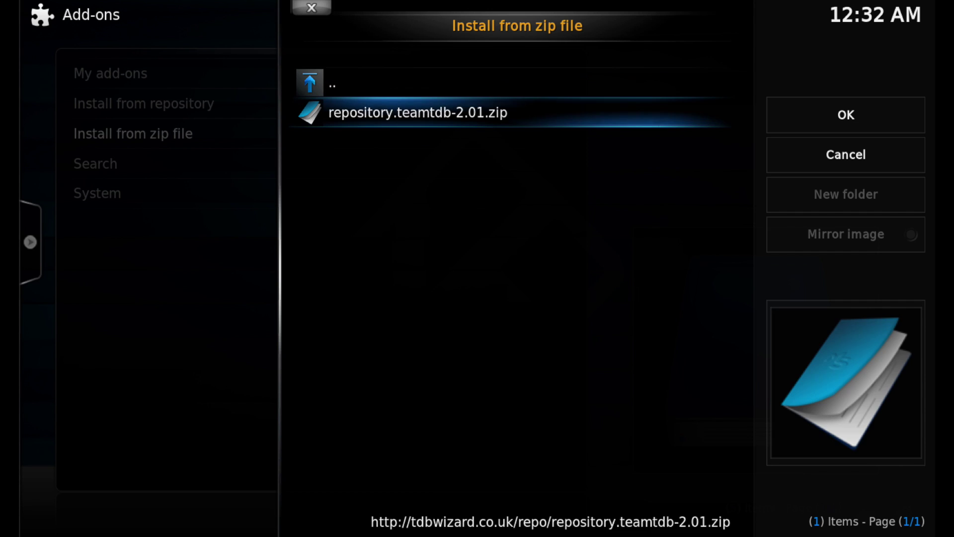
key("Return")
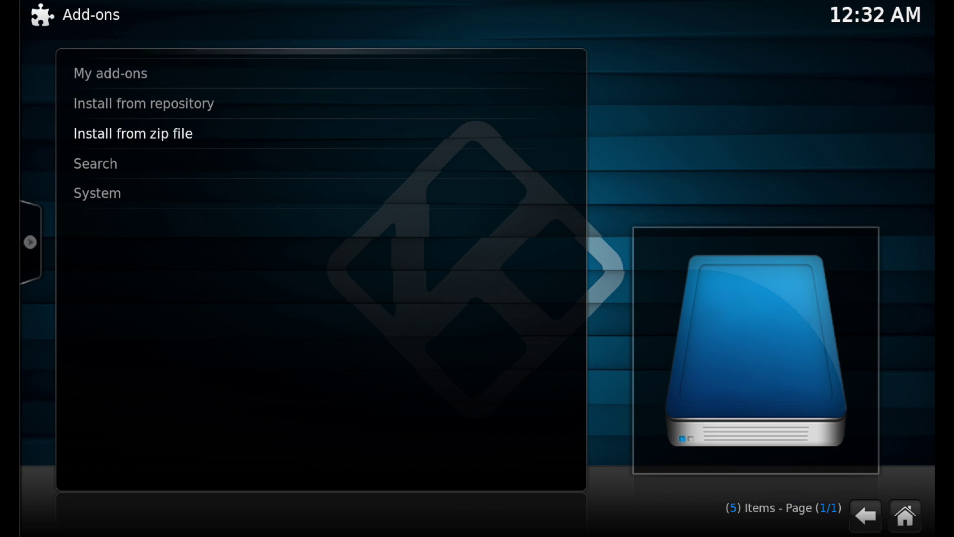
key("Up")
key("Up")
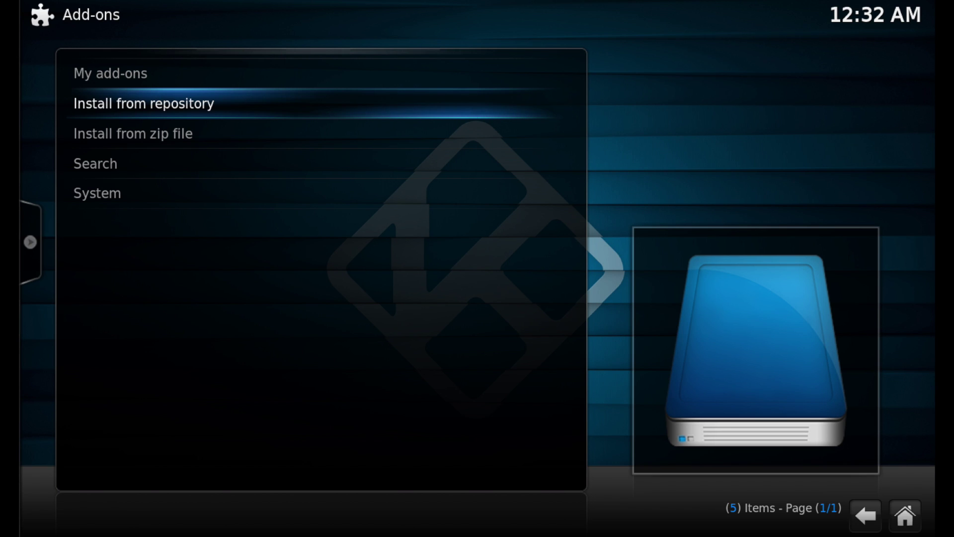
Install .TDB Wizard 8.1.6 from Team TDB Repository's Program add-ons.
key("Return")
key("Down")
key("Down")
key("Down")
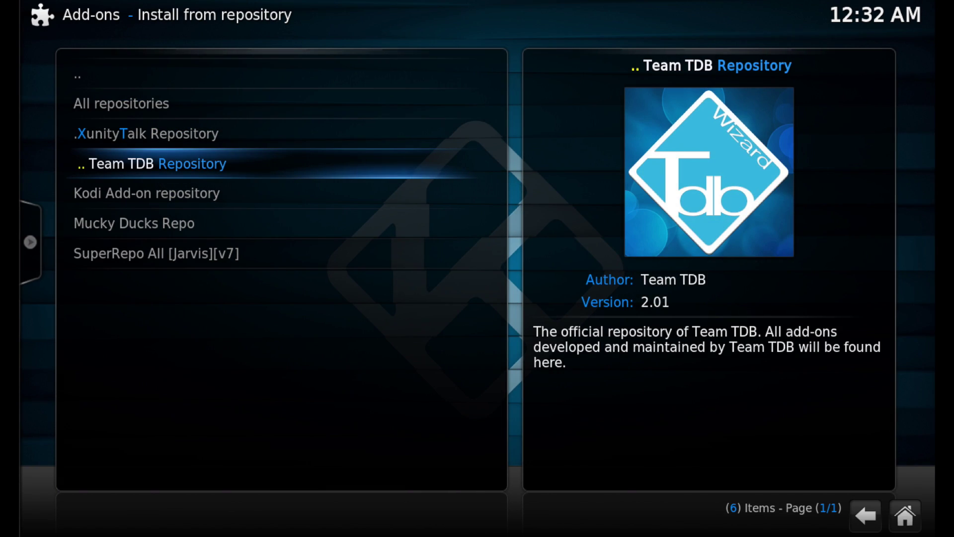
key("Return")
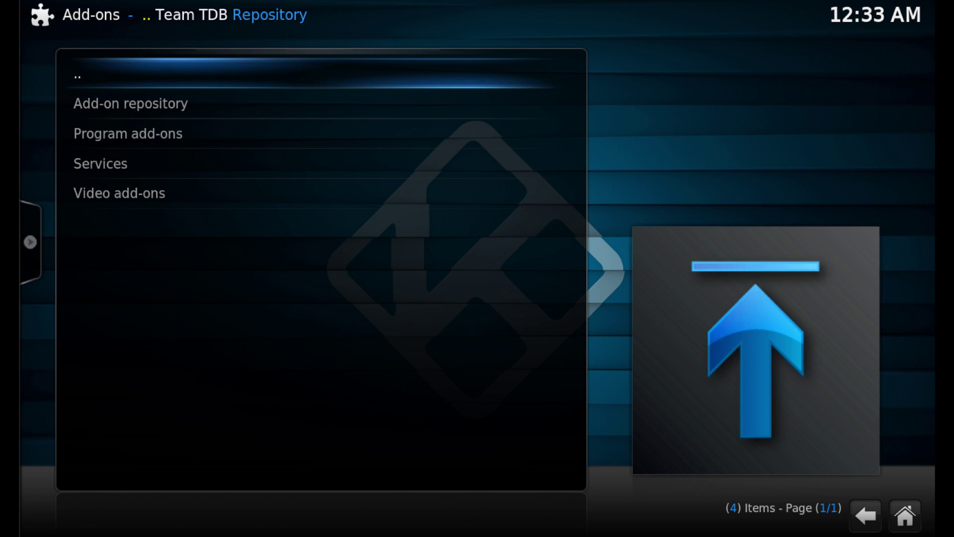
key("Down")
key("Down")
key("Return")
key("Down")
key("Down")
key("Return")
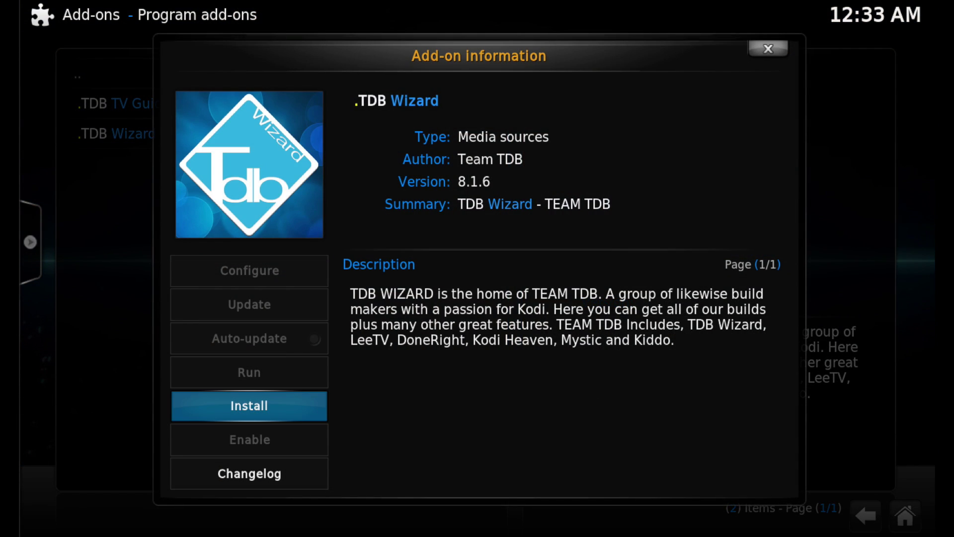
key("Return")
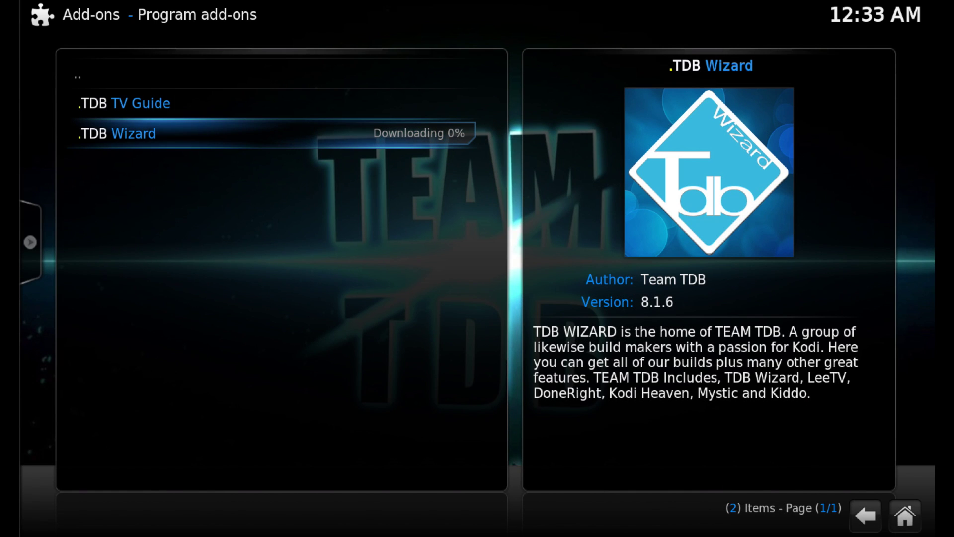